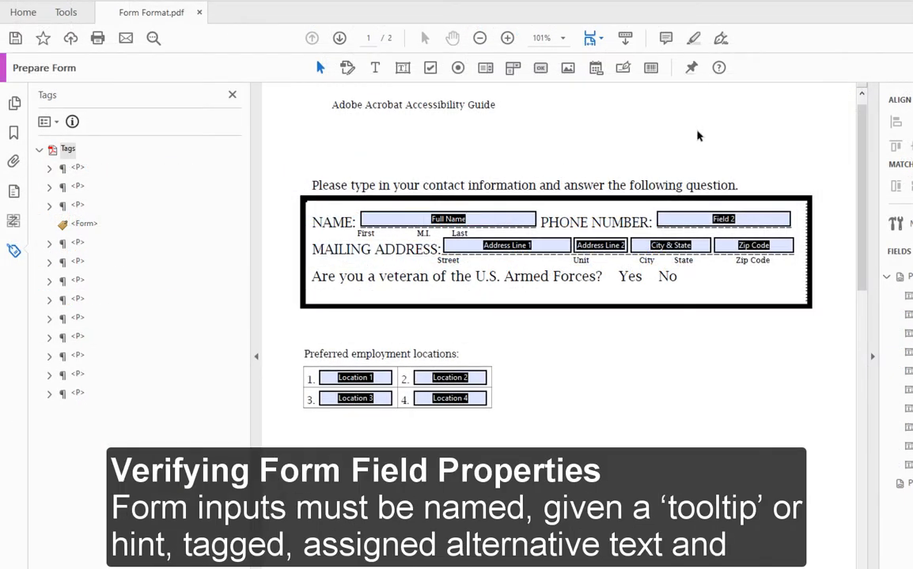
- Review the Full Name text field's general properties, and close the Tags pane and form editing
double_click(514, 219)
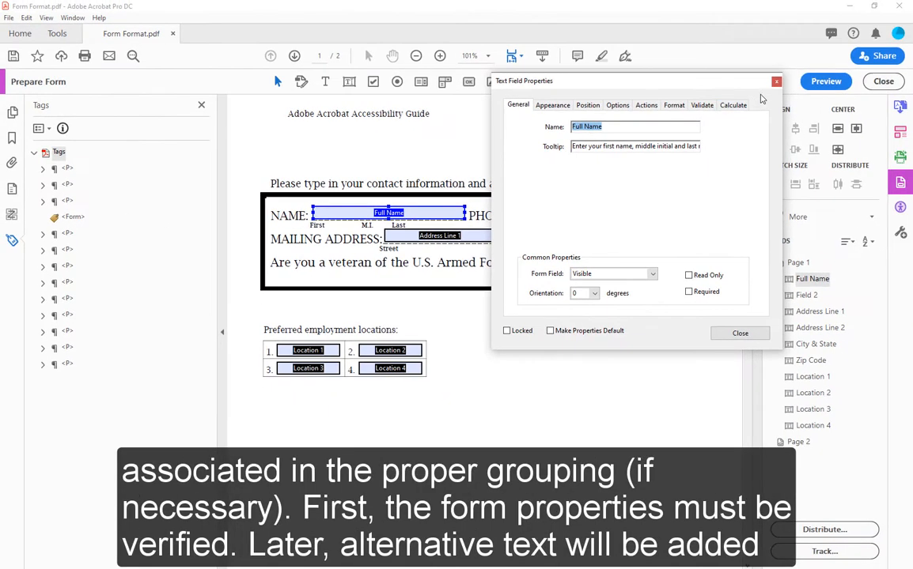
left_click(777, 82)
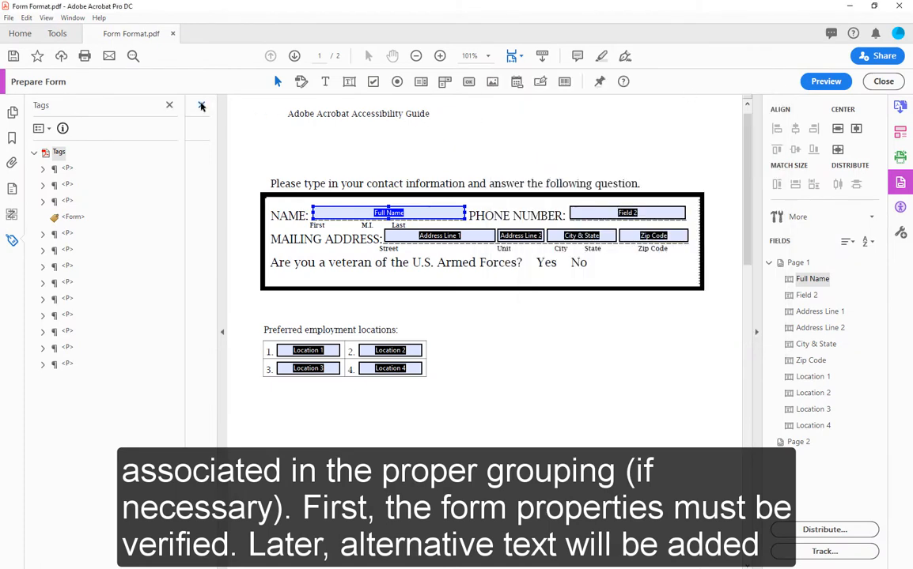
left_click(200, 105)
left_click(884, 82)
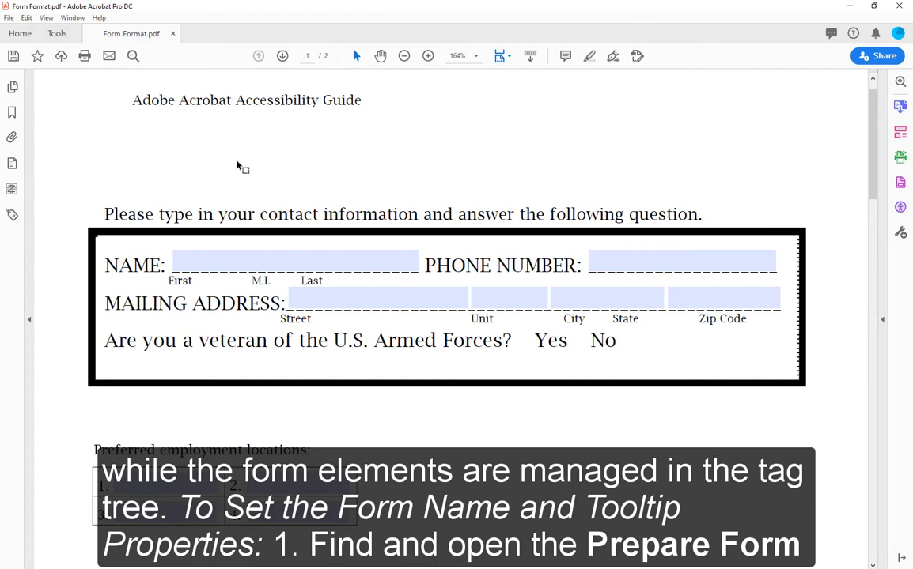
- Open the Prepare Form tool and rename the text field beside PHONE NUMBER to "Phone Number"
left_click(58, 33)
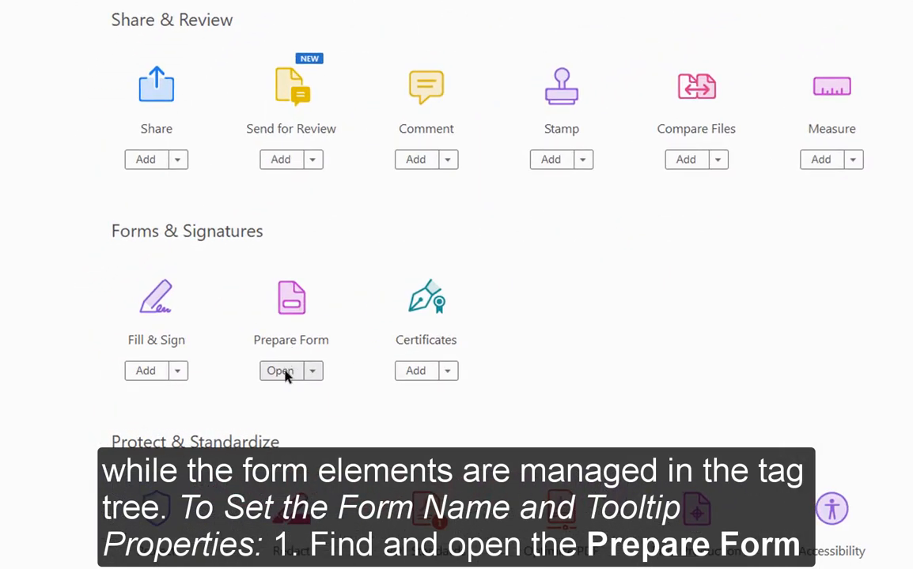
left_click(232, 379)
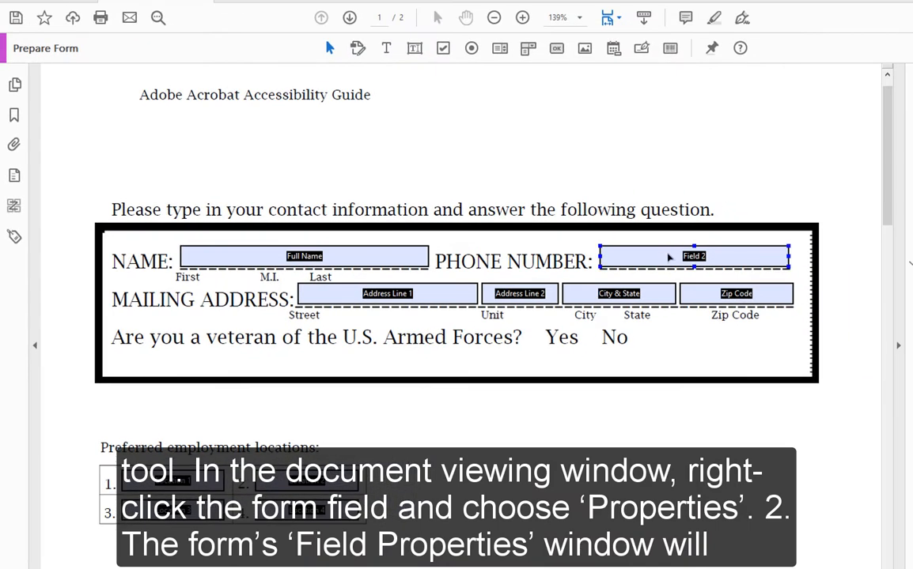
right_click(669, 258)
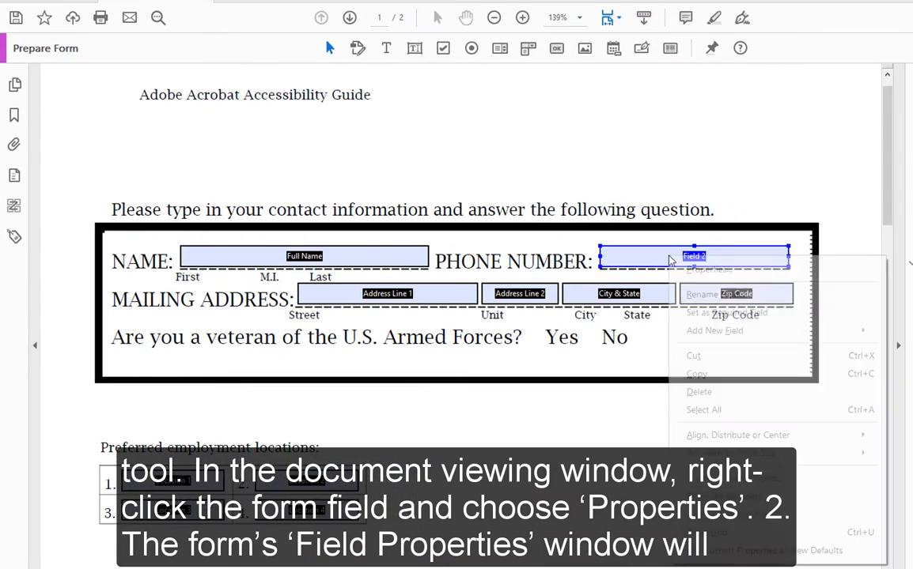
left_click(763, 270)
left_click_drag(764, 278, 248, 96)
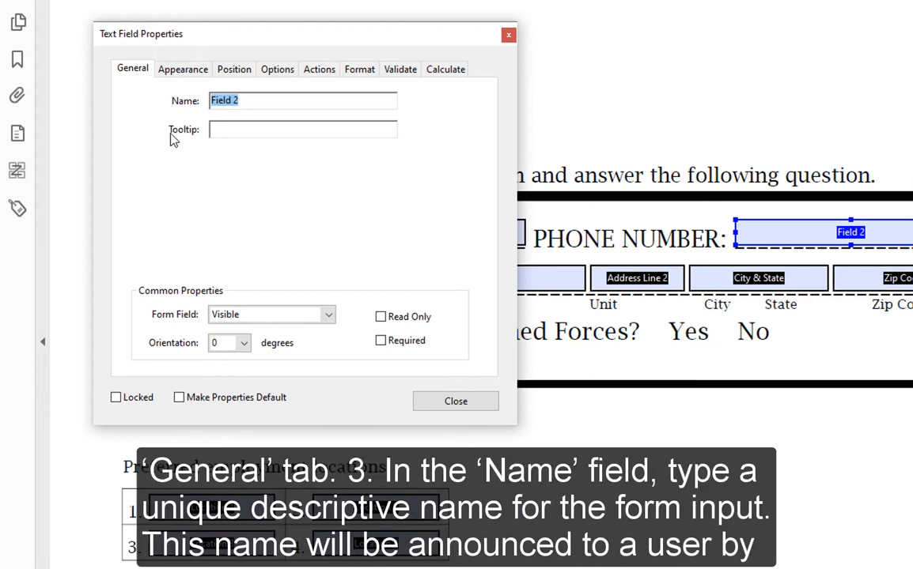
type("Phone Number")
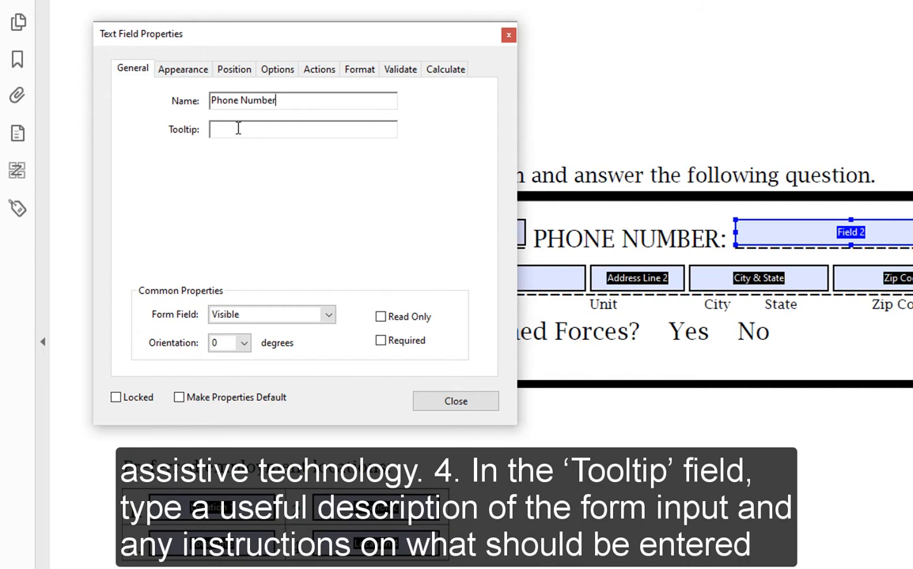
- Set the phone number field's tooltip to "Enter your 10-digit phone number."
left_click(238, 129)
type("Enter your 10-digit phone number.")
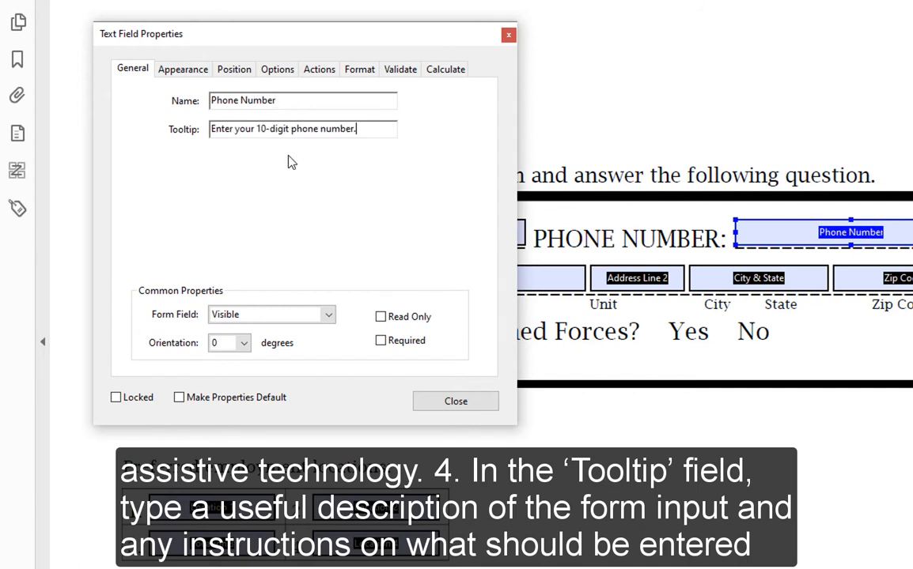
left_click(305, 99)
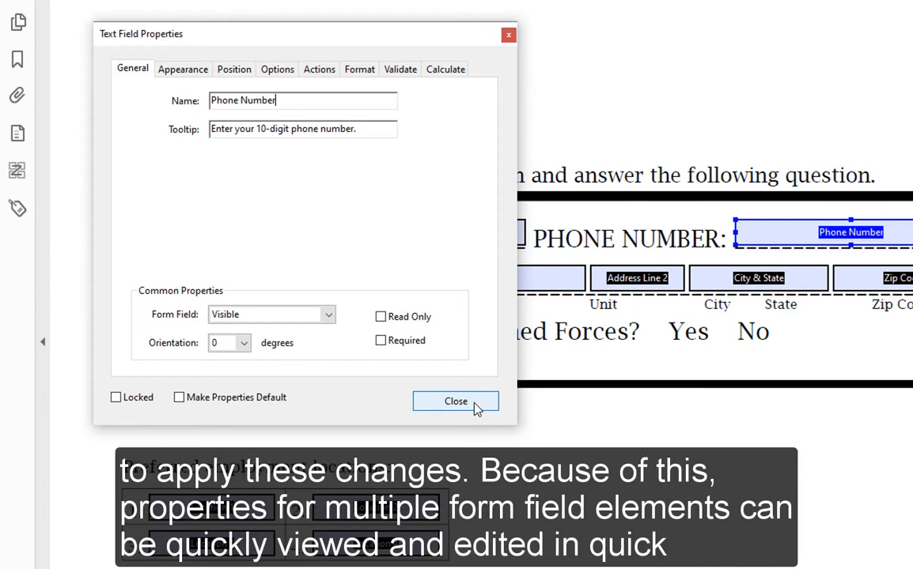
- Review the properties of the Address Line 2, City & State and Phone Number fields in succession
left_click(673, 285, "shift")
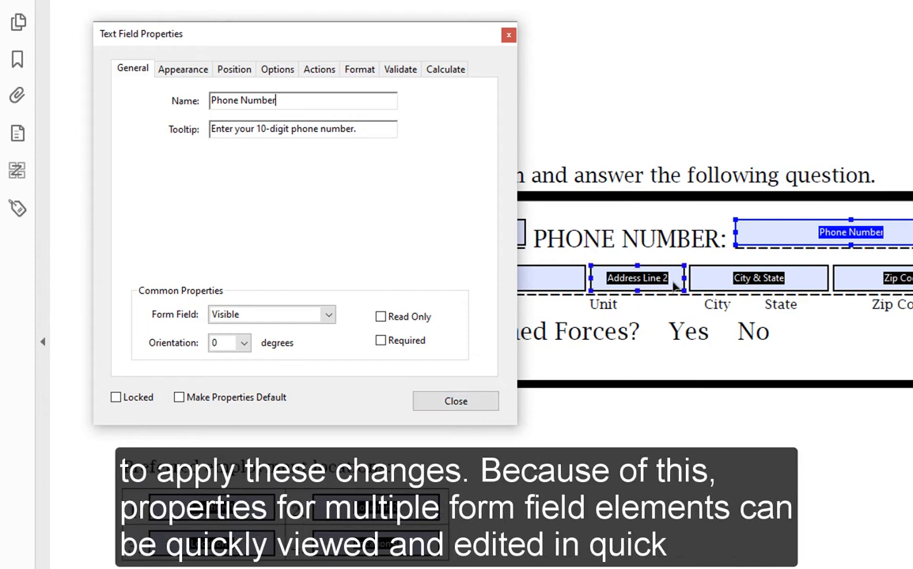
left_click(794, 284)
left_click(746, 232)
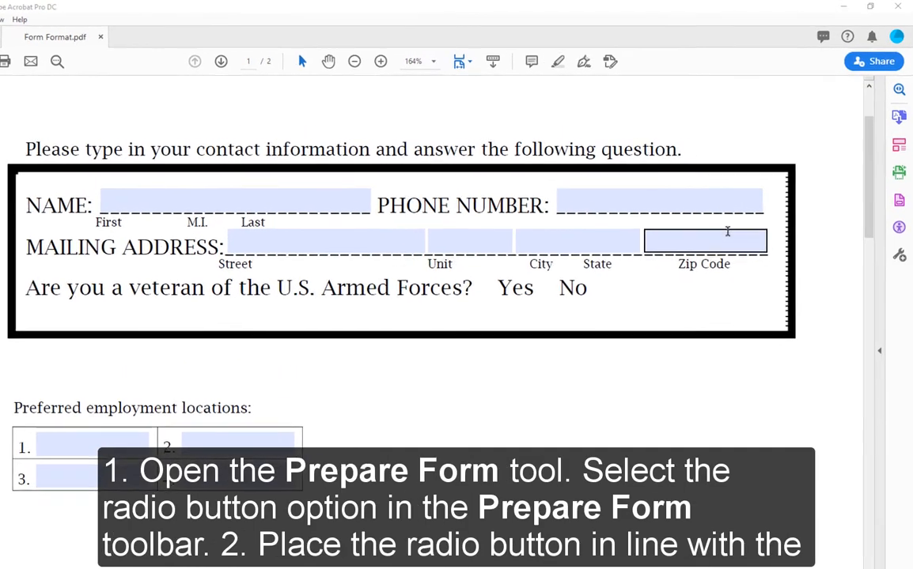
- In the Prepare Form tool, place a radio button before "Yes" in the veteran question and name its choice "Yes"
left_click(899, 202)
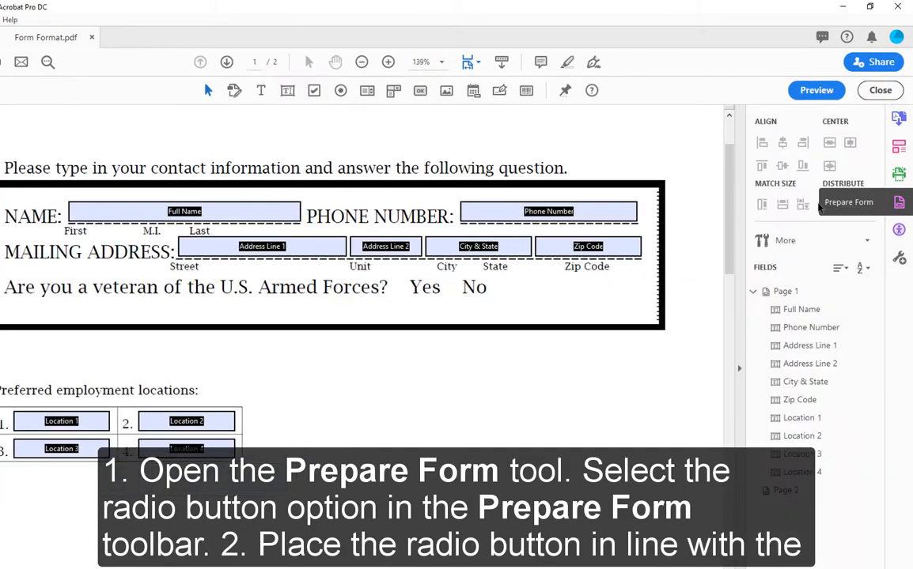
left_click(340, 90)
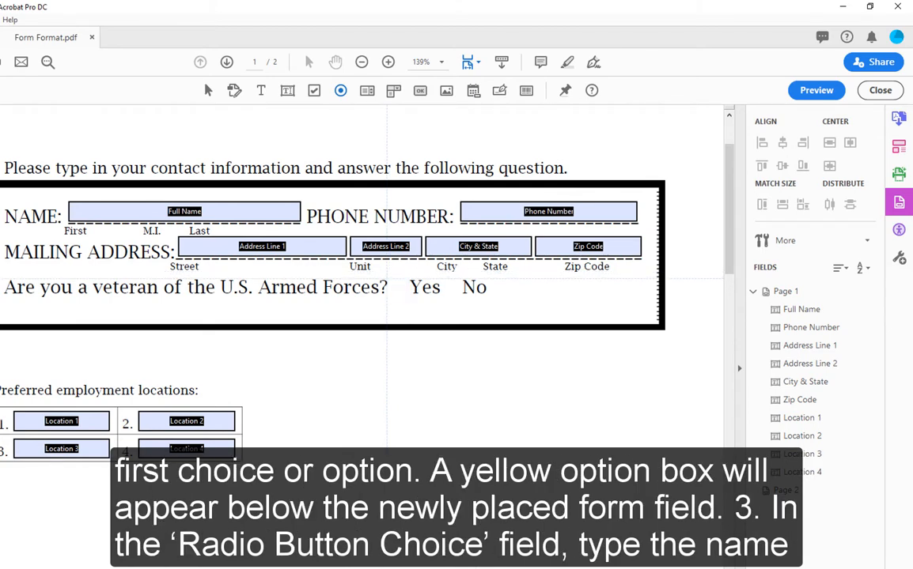
left_click(398, 290)
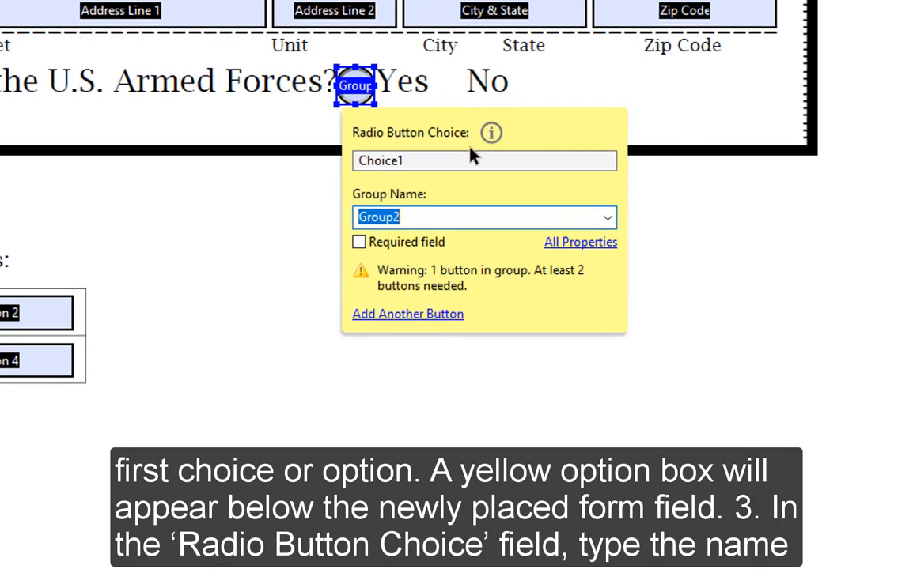
double_click(431, 161)
type("Yes")
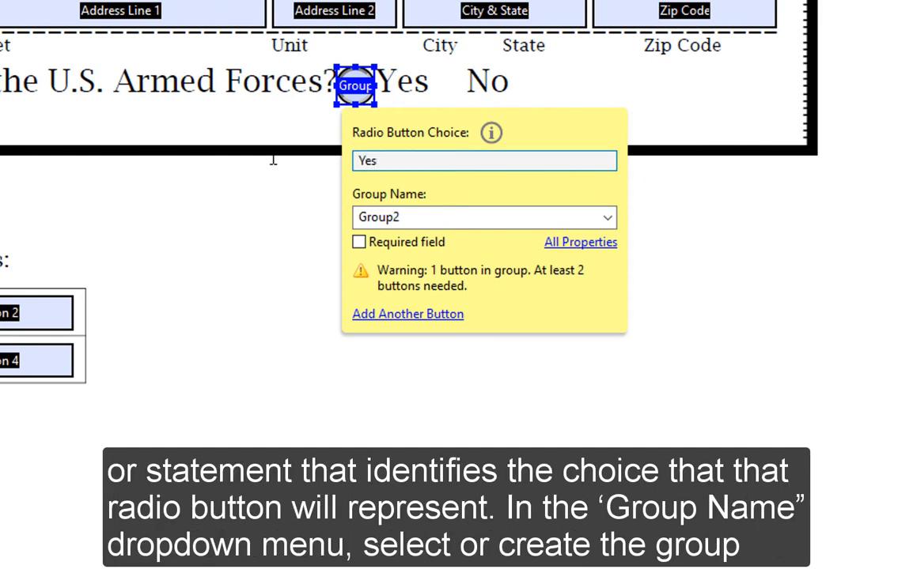
- Set the Yes radio button's group name to "Veteran Choice"
left_click(415, 217)
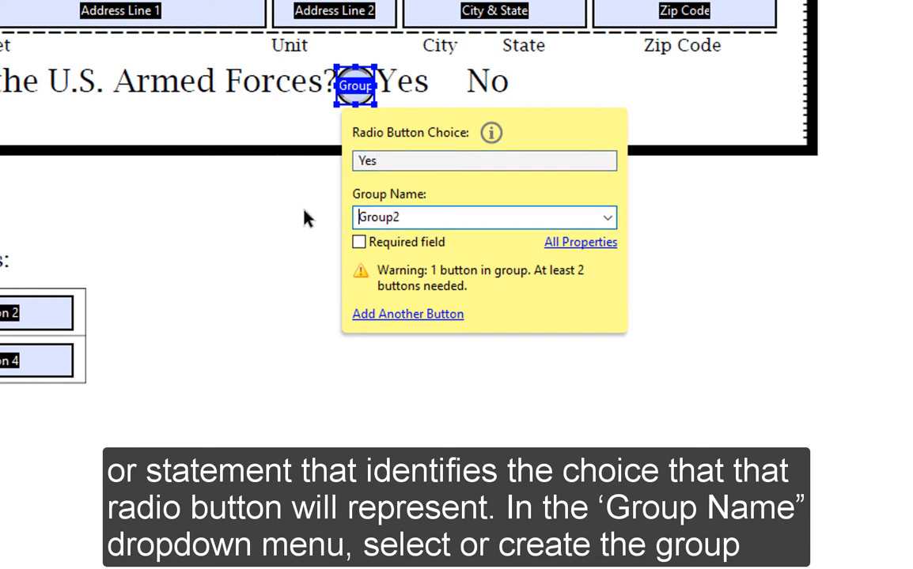
left_click_drag(410, 216, 312, 214)
type("Veteran Choice")
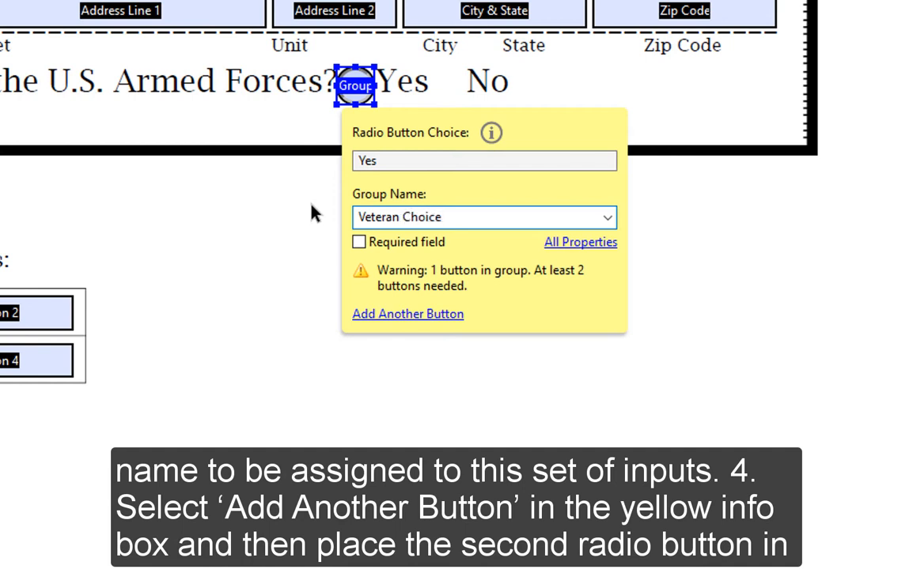
- Add another radio button to the Veteran Choice group before "No" and name its choice "No"
left_click(443, 315)
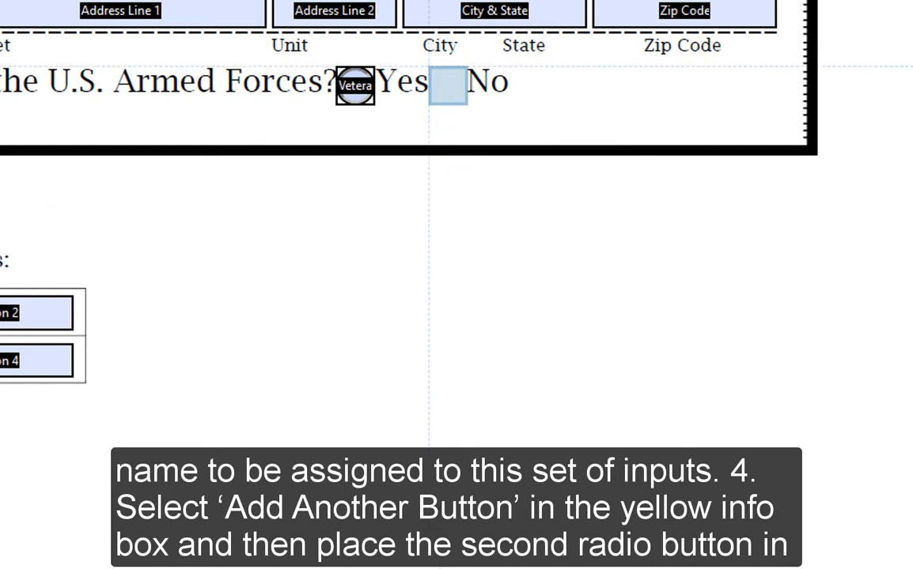
left_click(447, 86)
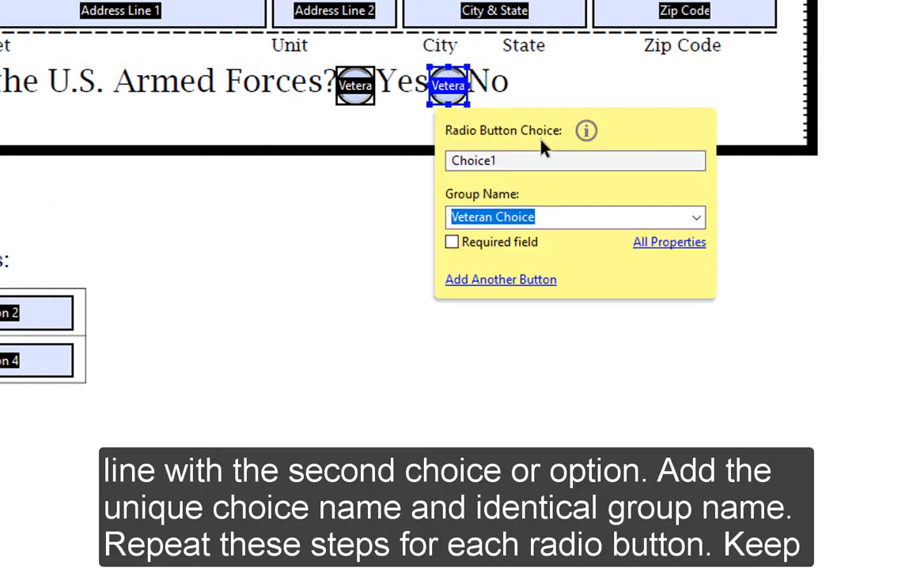
left_click_drag(513, 156, 376, 148)
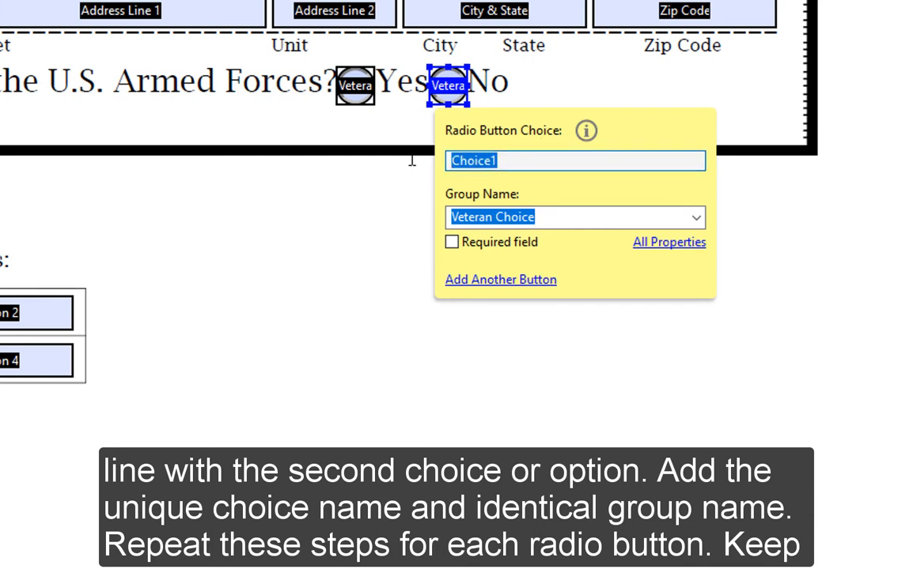
type("No")
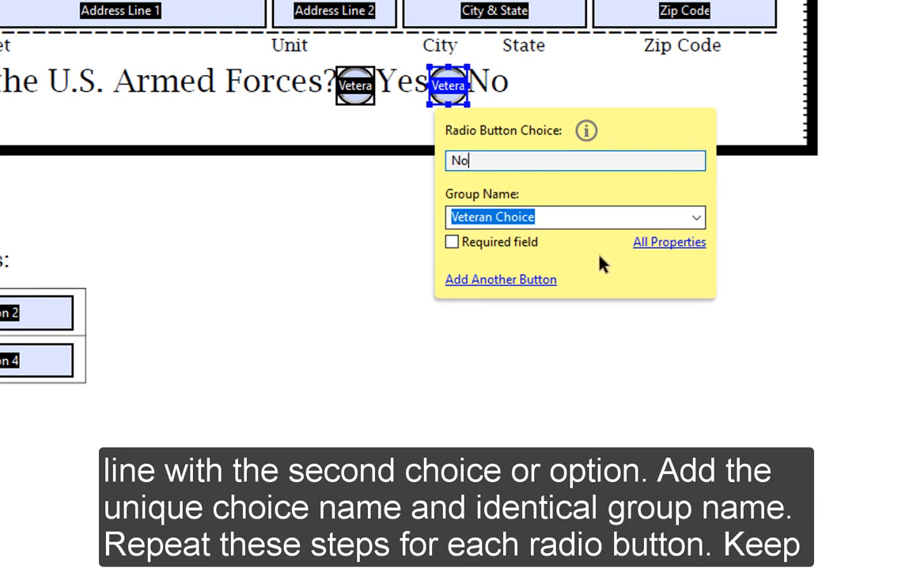
left_click(341, 212)
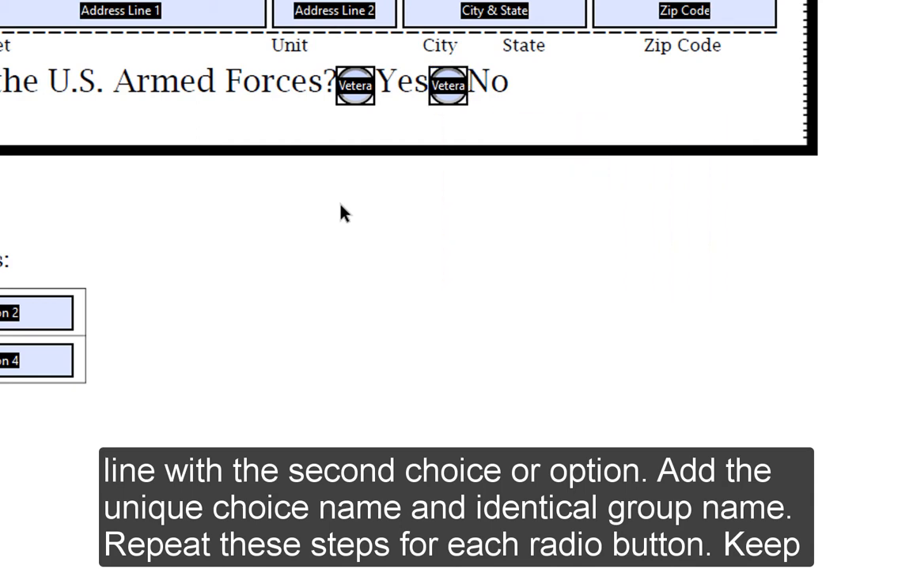
- Examine the No radio button's properties, checking its general name and tooltip settings and its radio button choice option
left_click(355, 87)
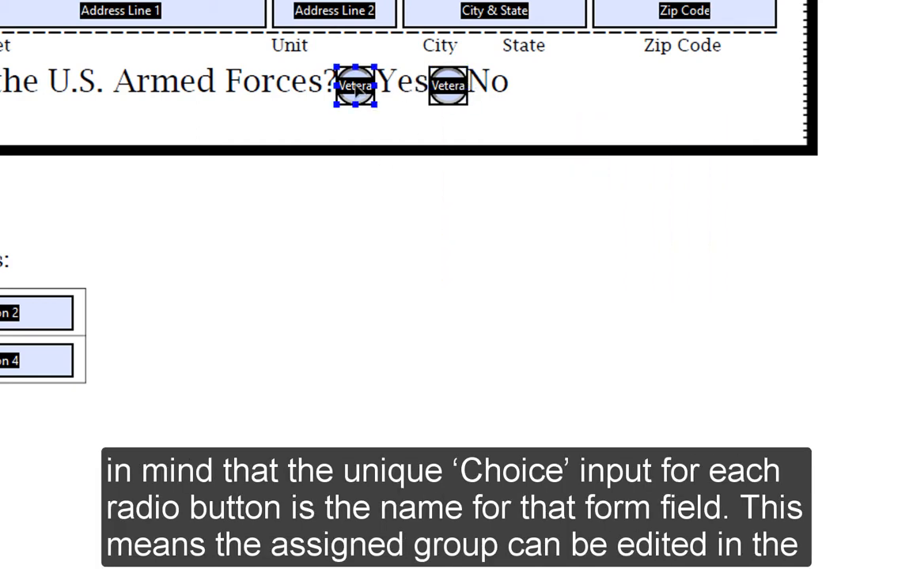
left_click(450, 91)
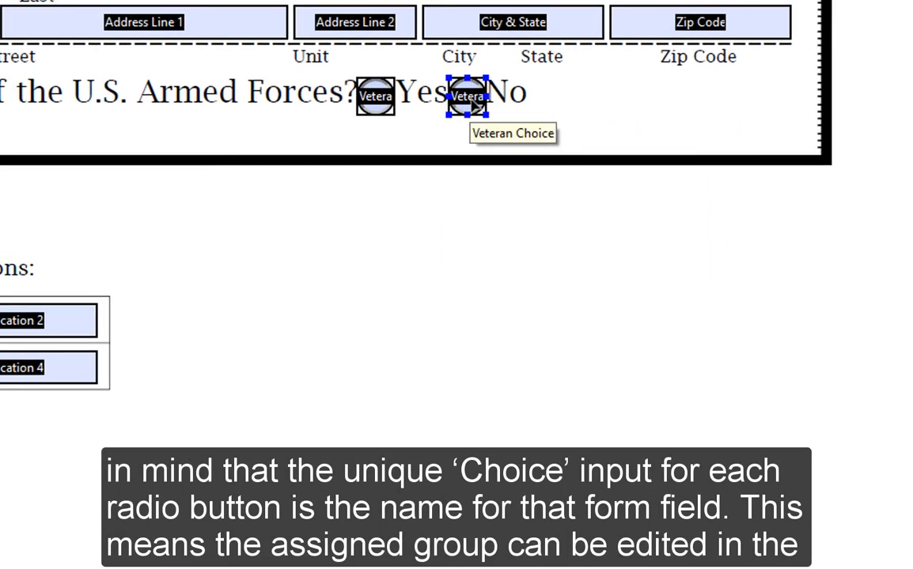
double_click(449, 88)
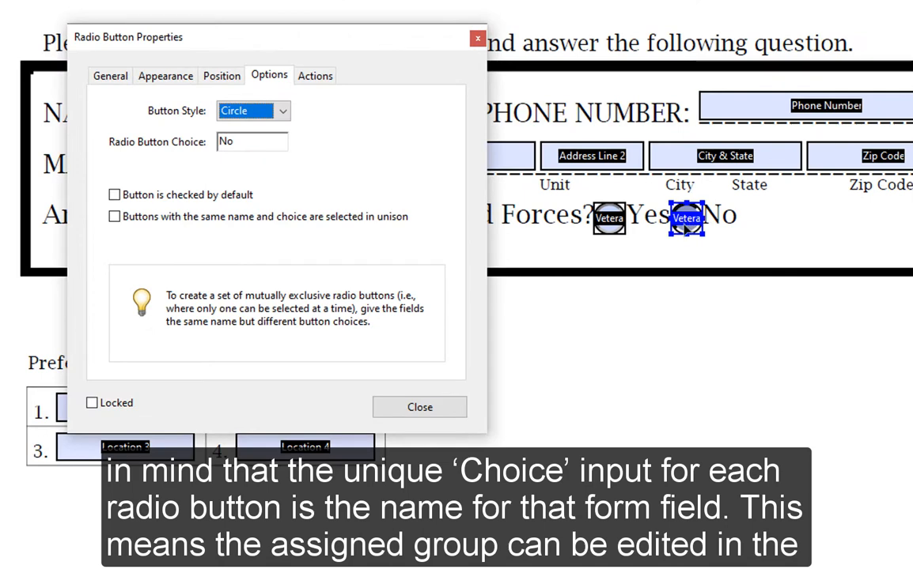
left_click(115, 76)
left_click_drag(408, 41, 412, 21)
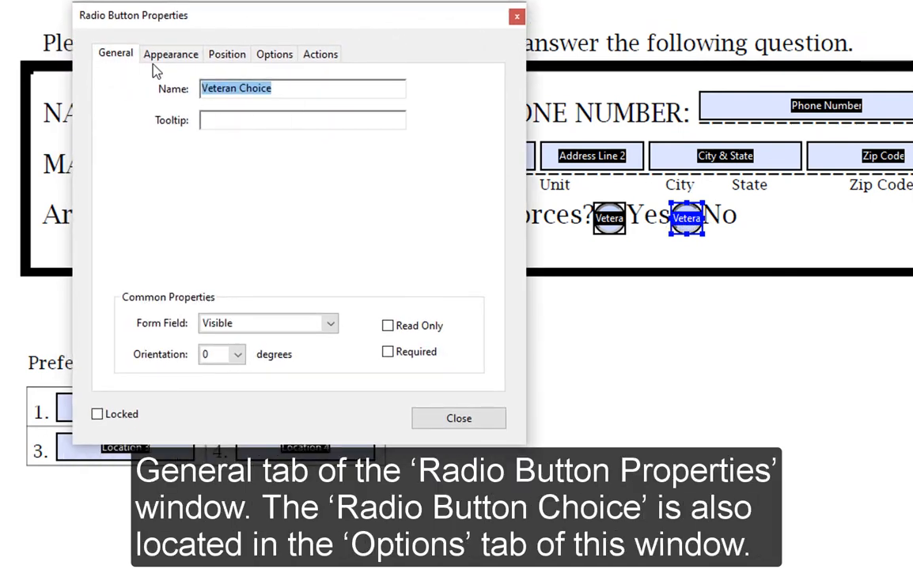
left_click(282, 55)
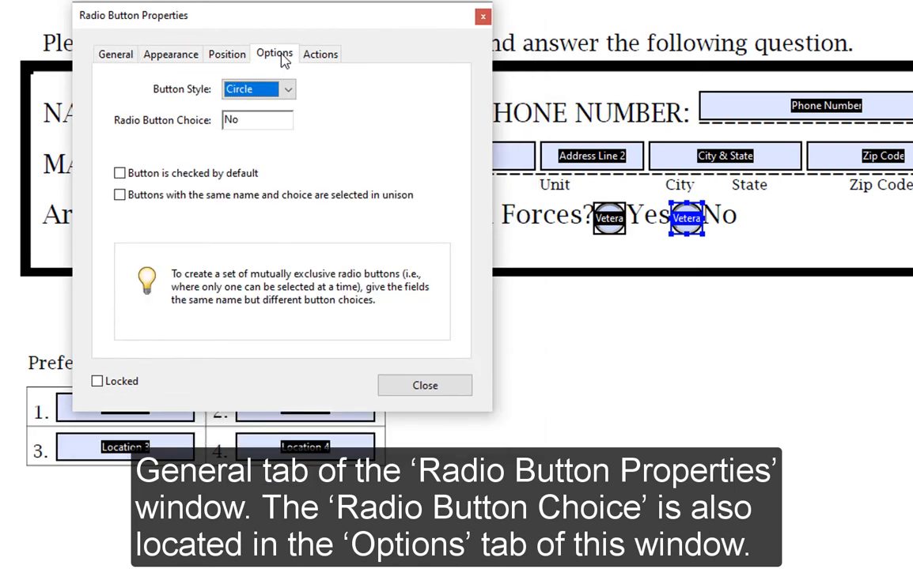
double_click(252, 119)
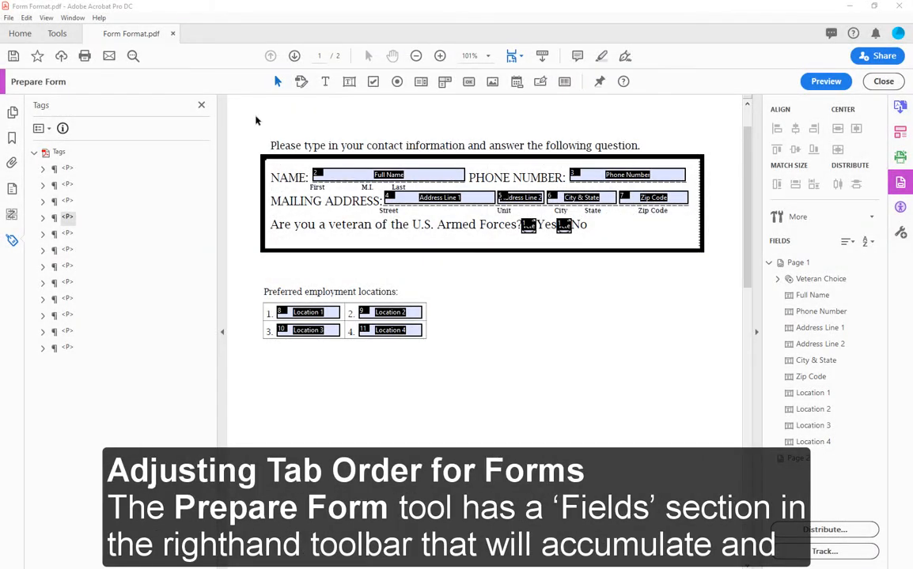
- Close the Tags pane and locate Full Name, Phone Number and Address Line 1 on the form from the Fields list
left_click(201, 105)
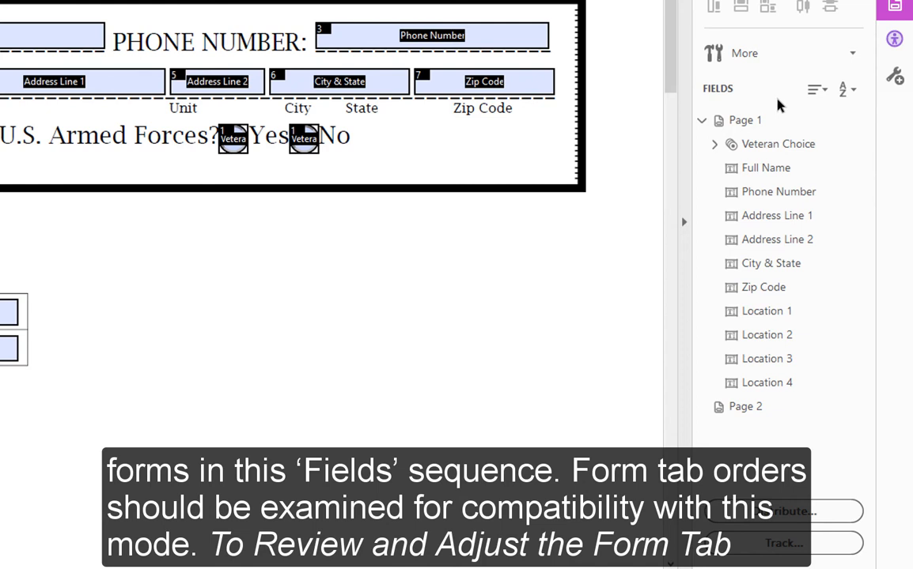
left_click(772, 169)
left_click(775, 193)
left_click(777, 226)
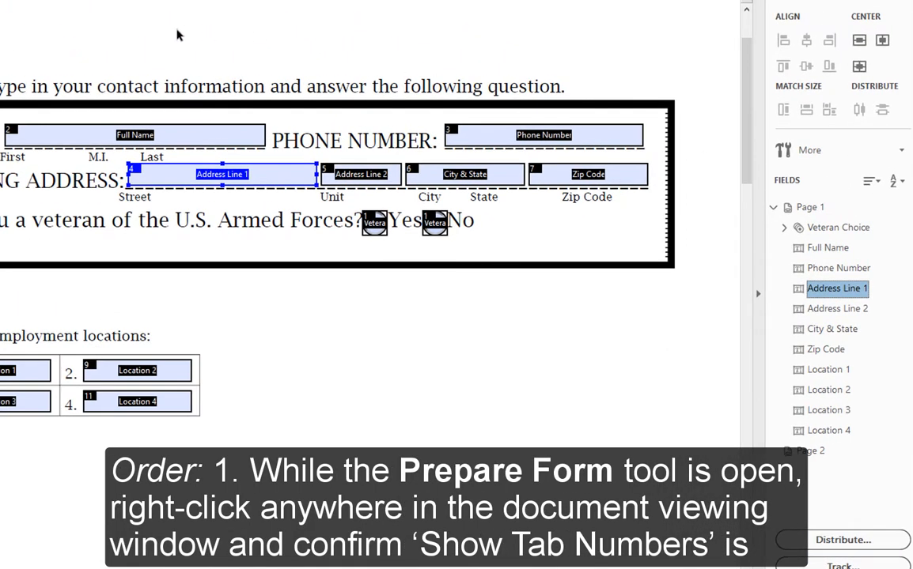
- Check that Show Tab Numbers is enabled and compare the Full Name and Phone Number tab numbers with the Fields list order
right_click(96, 45)
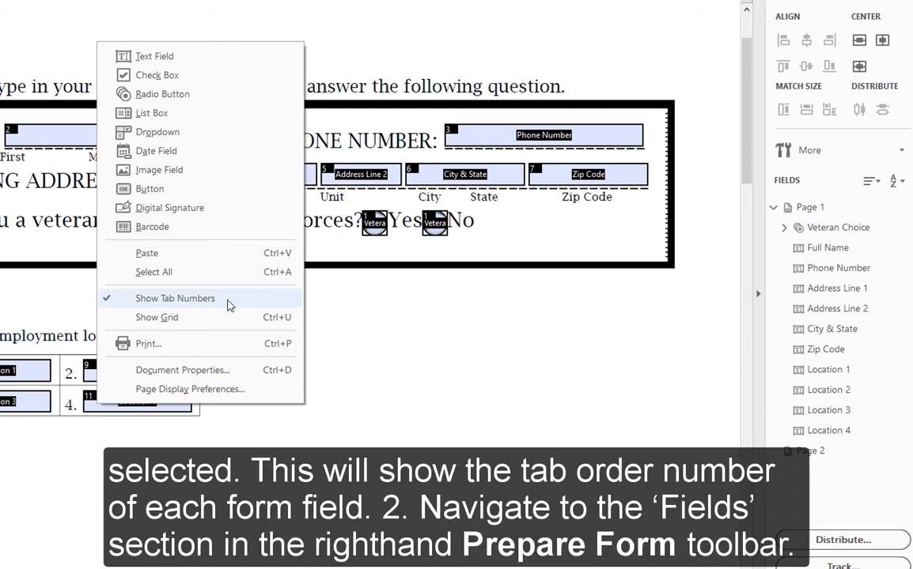
left_click(403, 297)
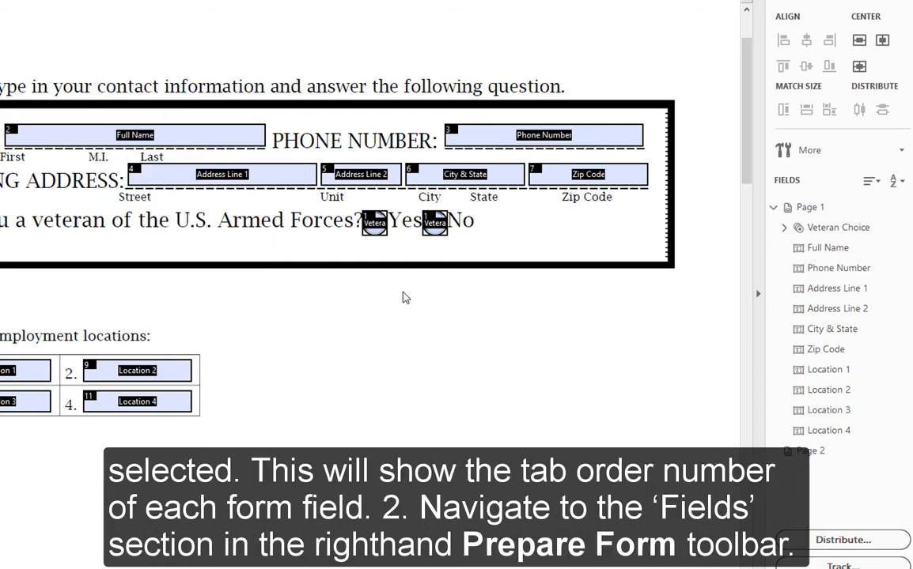
left_click(111, 136)
left_click(447, 129)
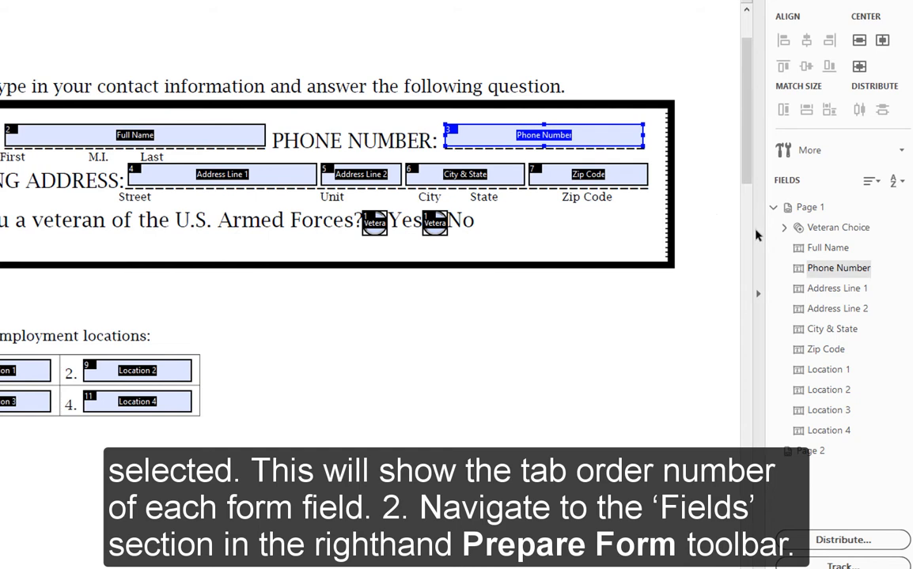
left_click(816, 250)
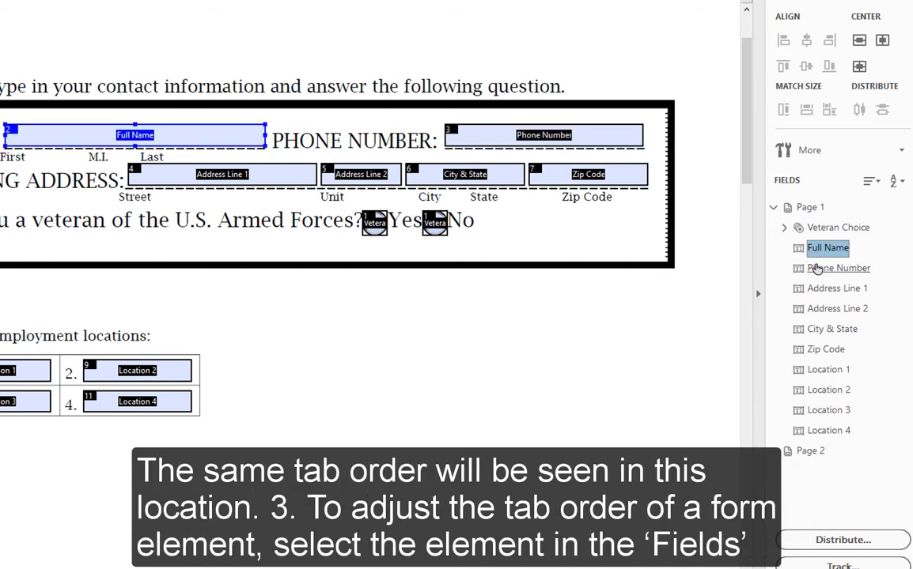
- Check the address fields' tab numbers and move the Veteran Choice group to directly after Zip Code in the Fields order
left_click(817, 268)
left_click(820, 290)
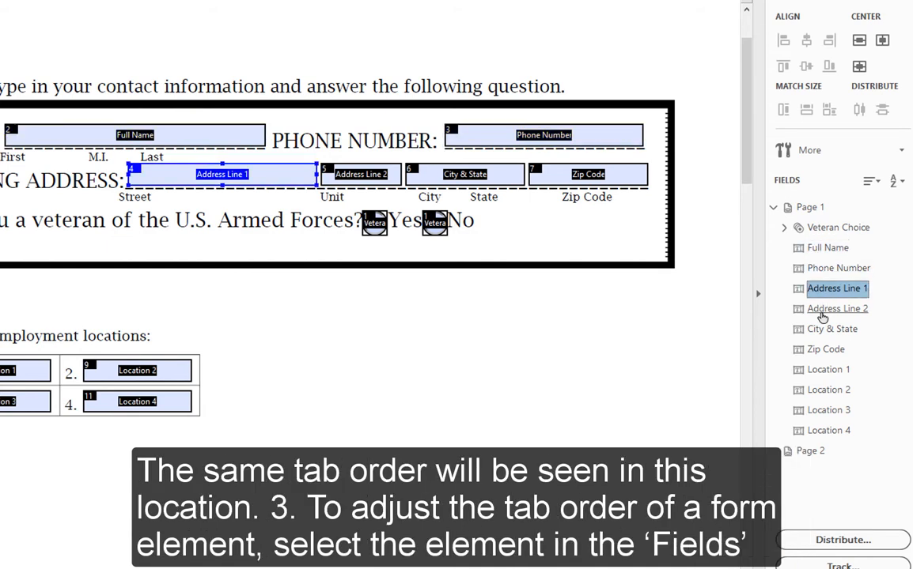
left_click(823, 310)
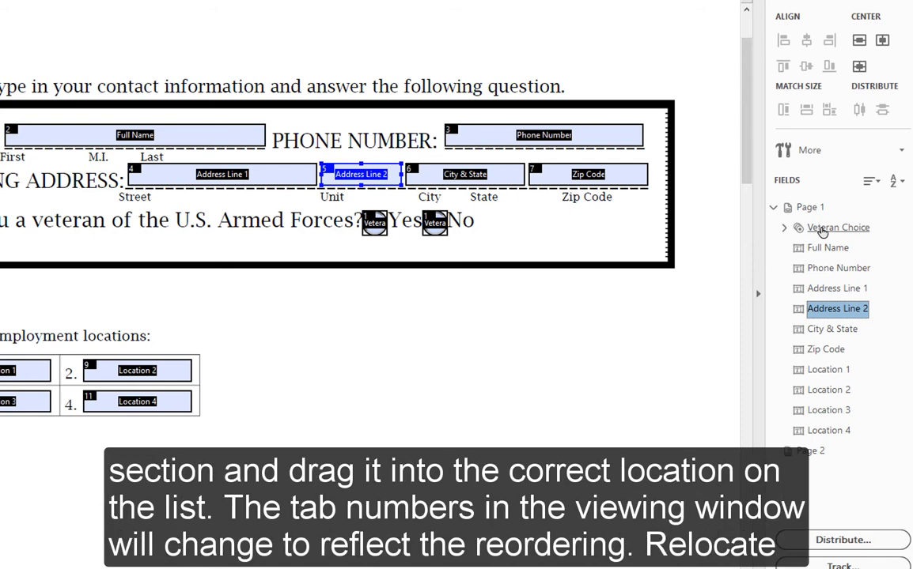
left_click_drag(822, 231, 815, 357)
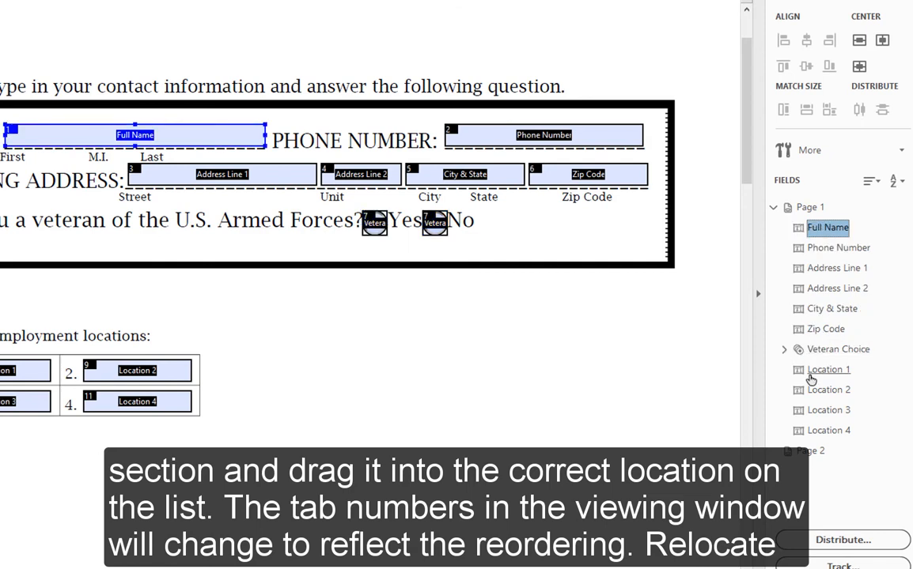
- Expand the Veteran Choice group in the Fields list and check the order of its Yes and No radio buttons
left_click(795, 350)
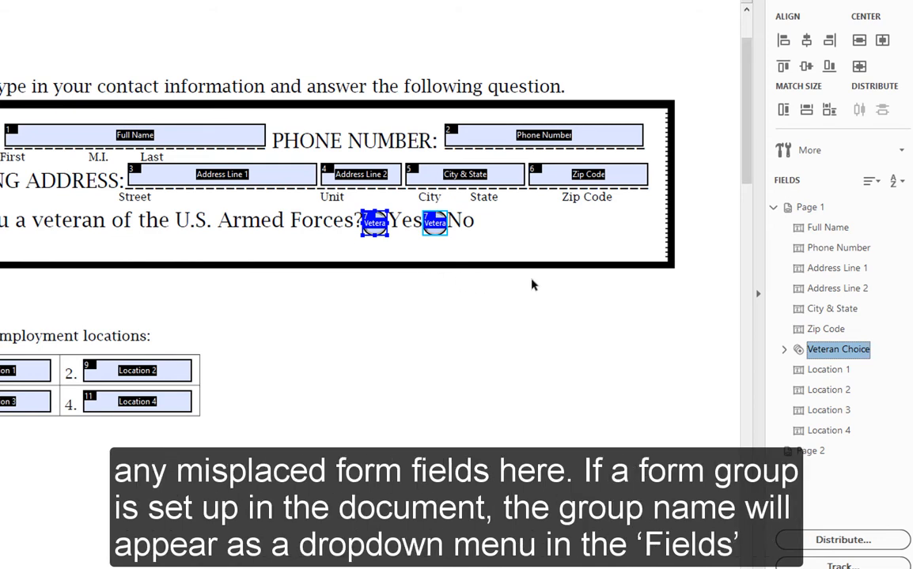
left_click(784, 349)
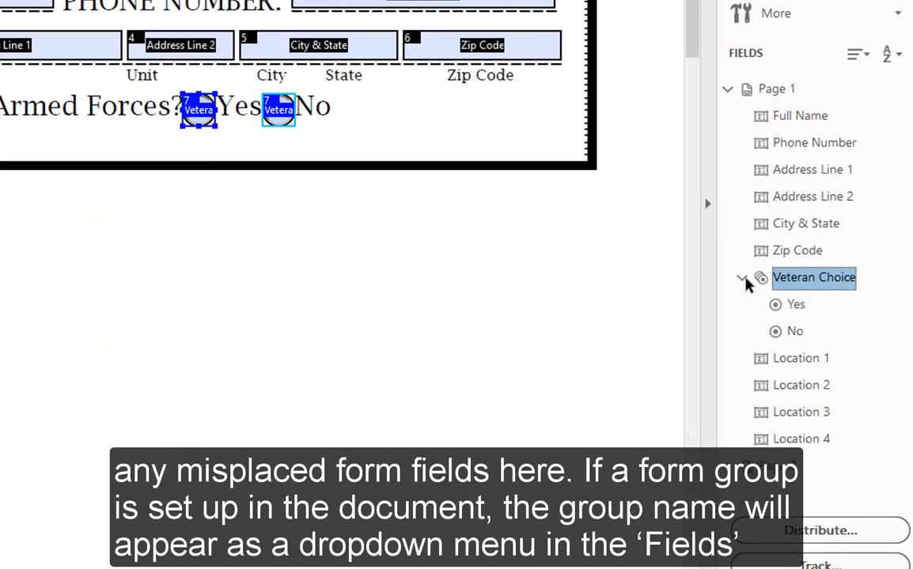
left_click(796, 305)
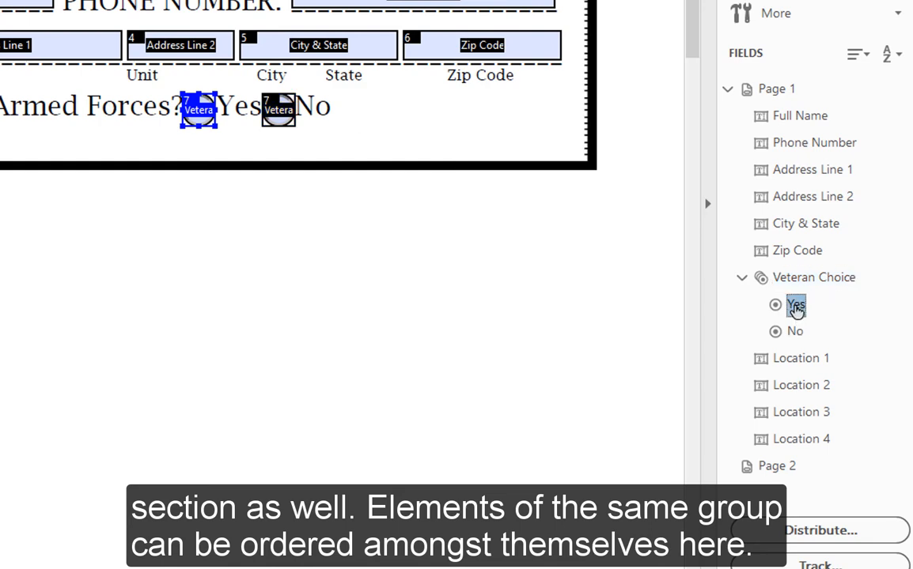
left_click(794, 332)
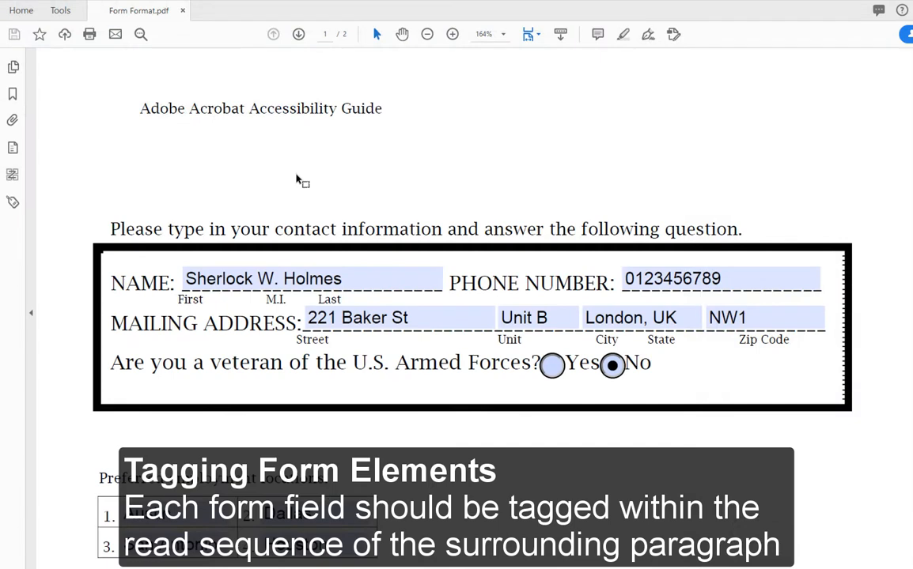
- Examine in the tag tree how the PHONE NUMBER paragraph tag and its Form tag are ordered relative to the MAILING ADDRESS paragraph
left_click(12, 202)
scroll(293, 167, "down", 2)
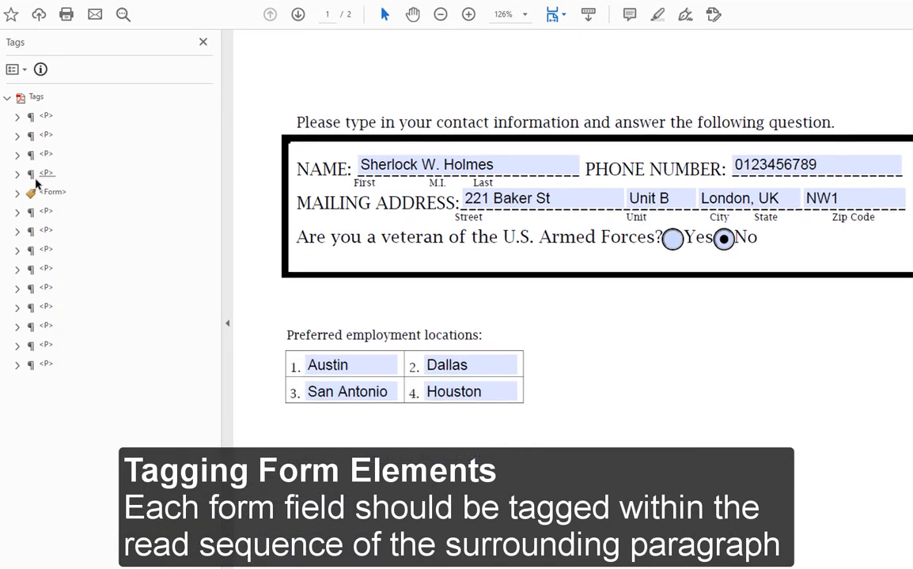
left_click(44, 174)
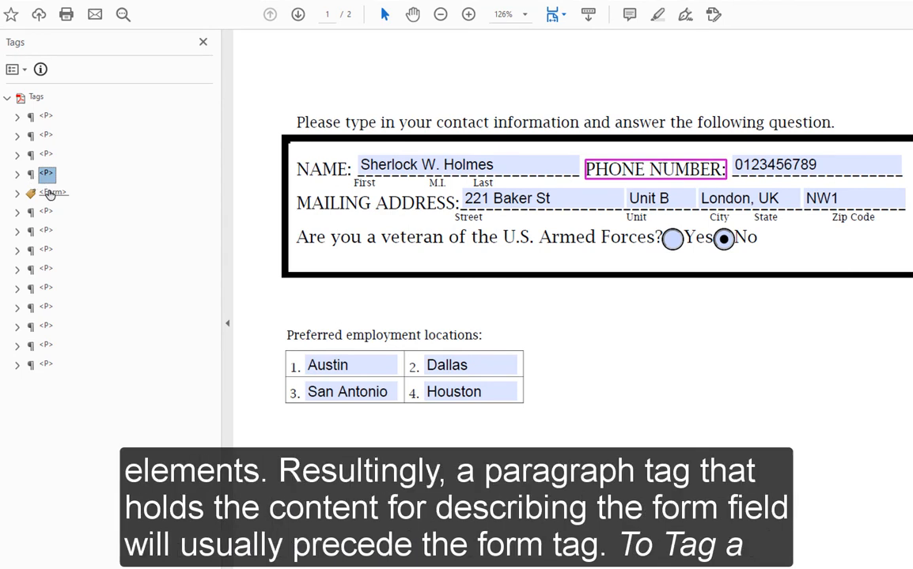
left_click(47, 193)
left_click(44, 214)
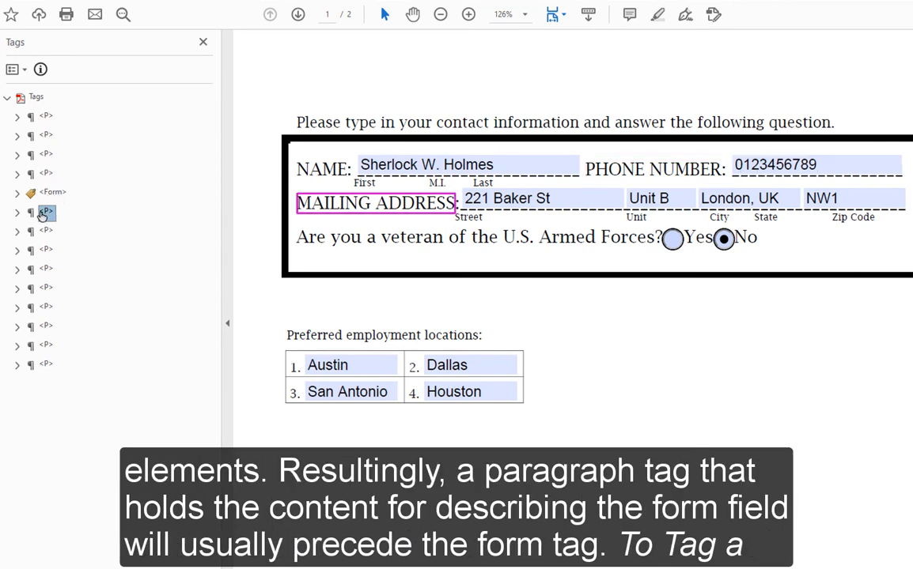
left_click(45, 176)
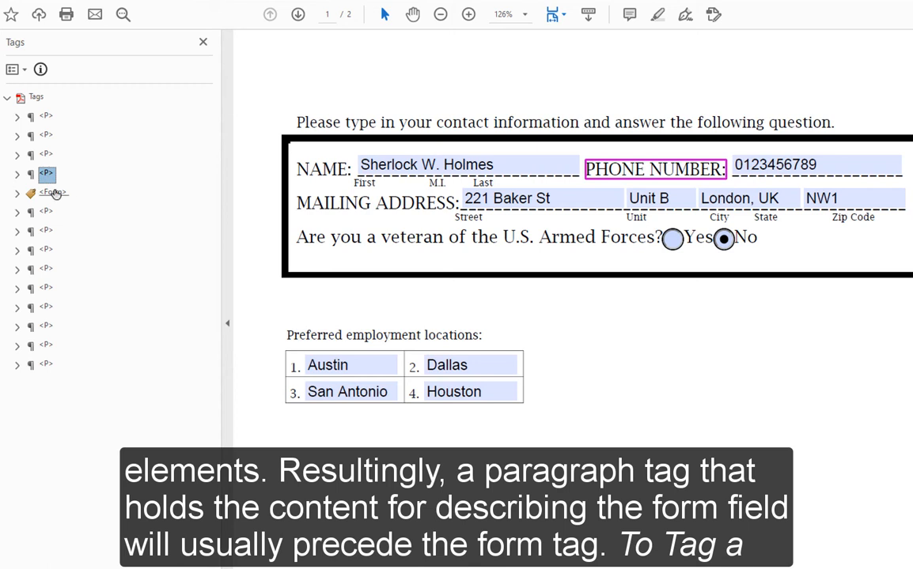
left_click_drag(45, 175, 51, 195)
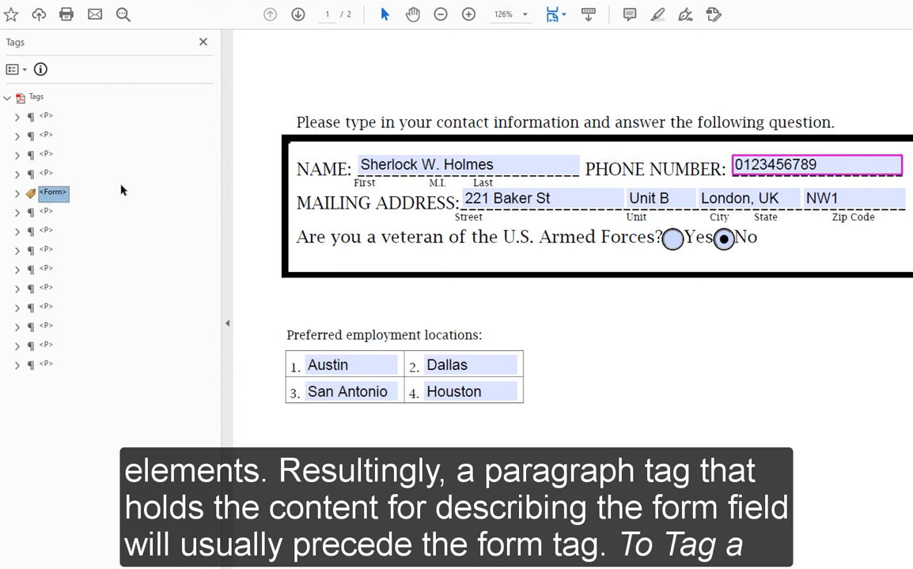
left_click(254, 162)
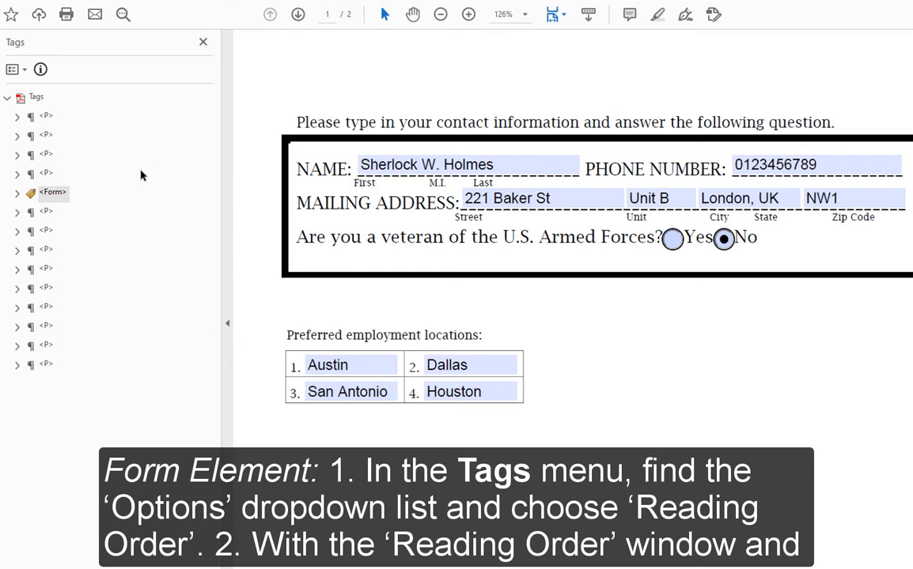
- Tag the full name entry field beside NAME as a Form Field using the Reading Order tool
left_click(23, 71)
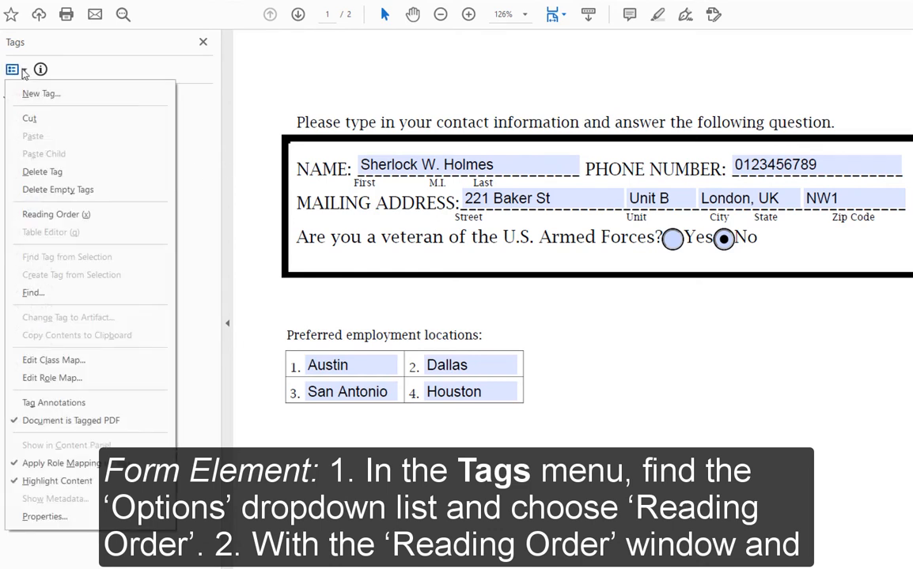
left_click(108, 215)
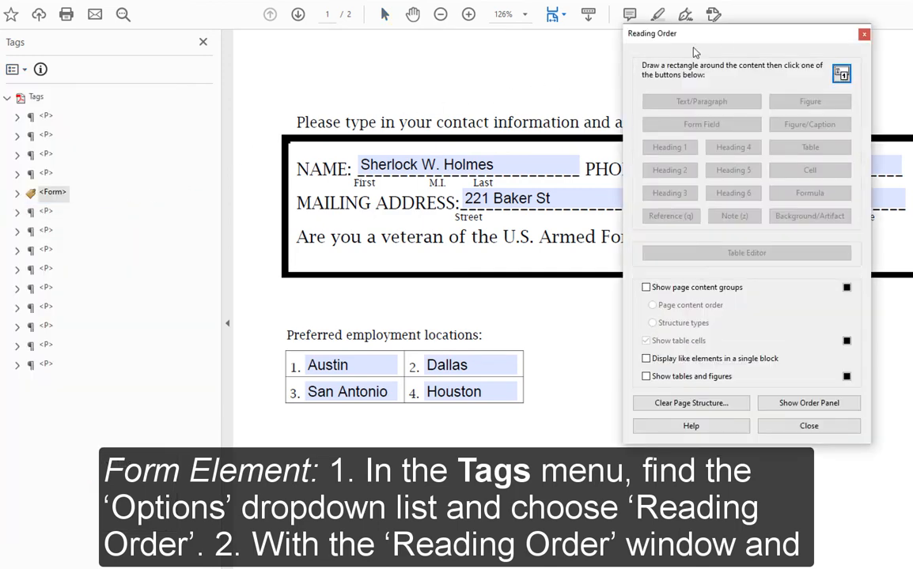
left_click_drag(657, 33, 642, 26)
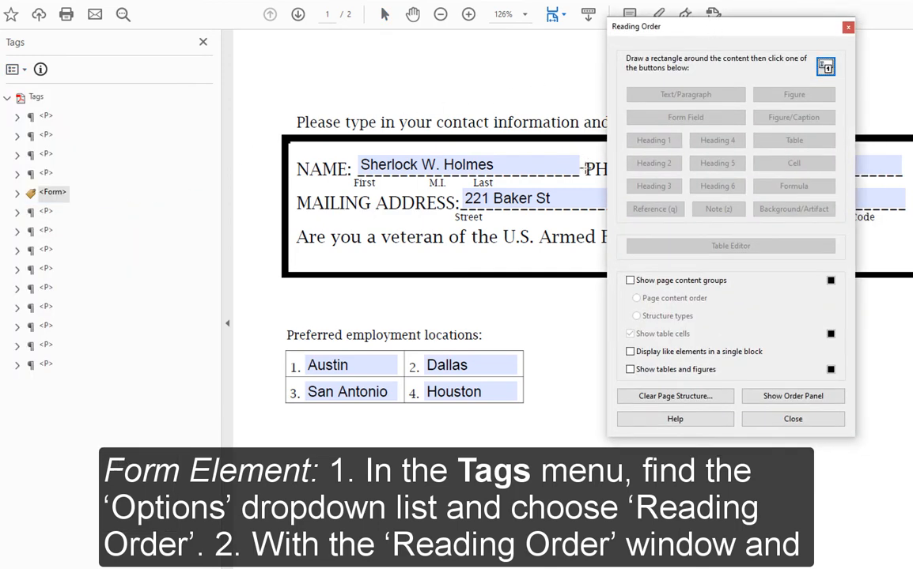
left_click_drag(583, 174, 343, 144)
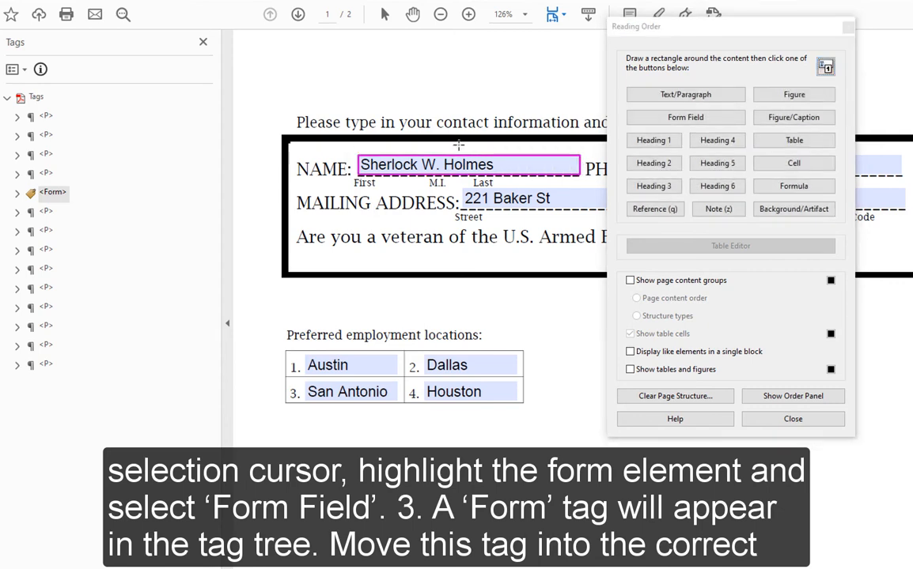
left_click(697, 117)
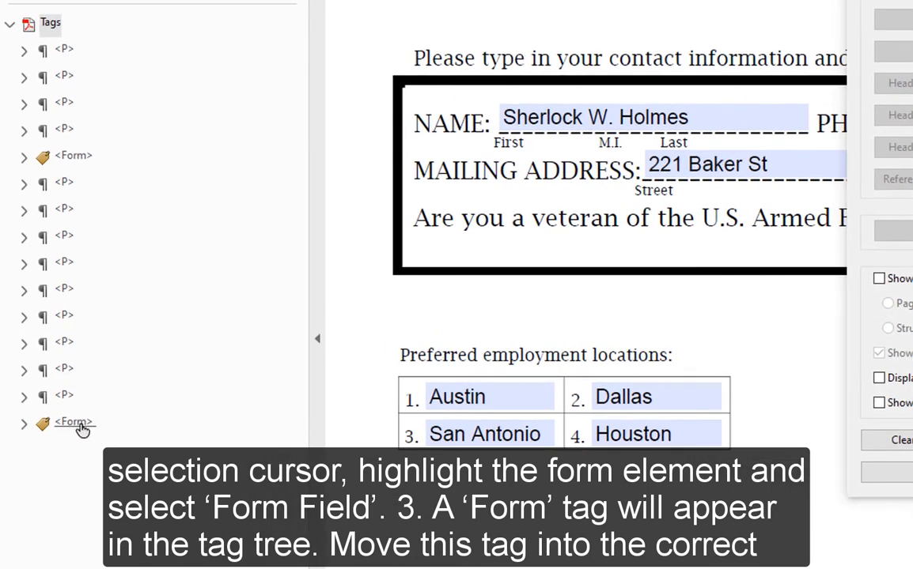
- Move the new Form tag directly after the NAME paragraph tag and expand it to check the Full Name object inside
left_click(82, 426)
left_click_drag(82, 427, 48, 119)
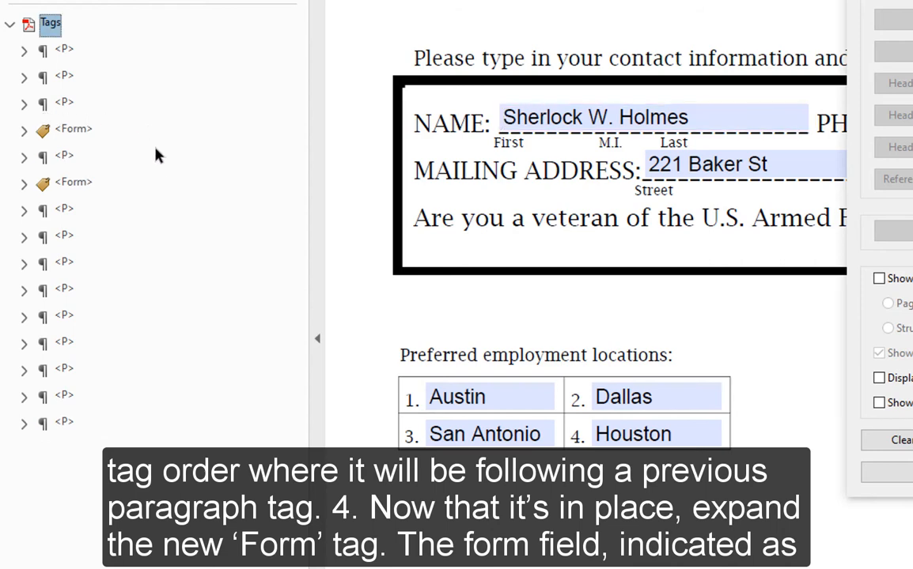
left_click(65, 104)
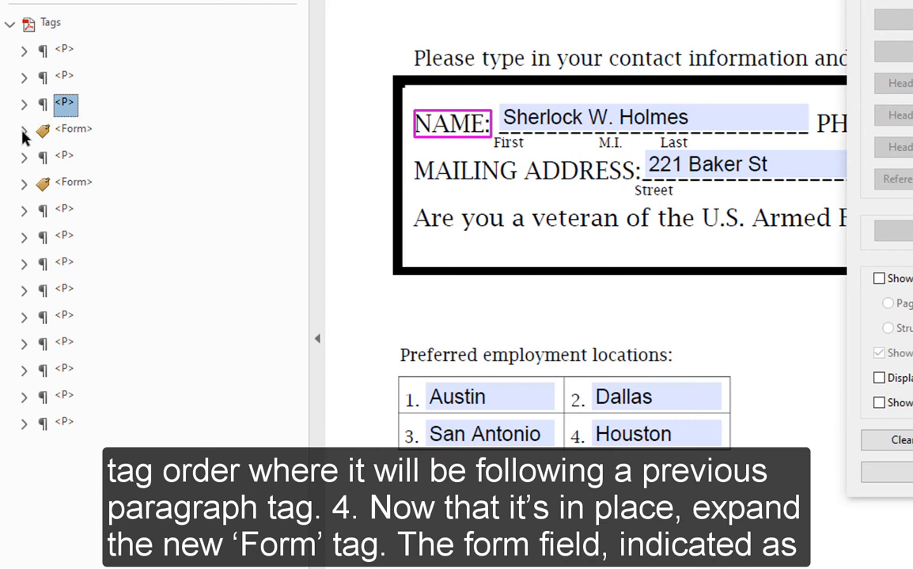
left_click(45, 133)
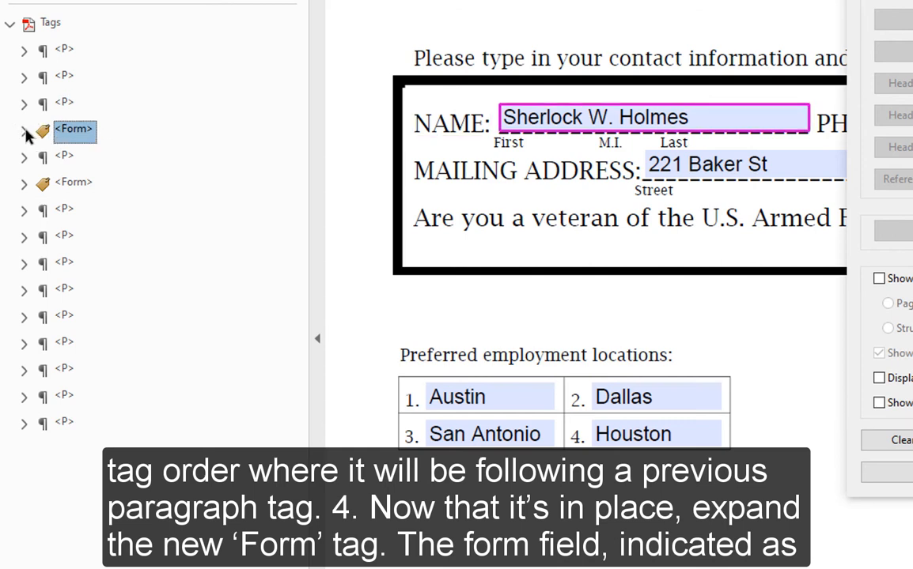
left_click(25, 131)
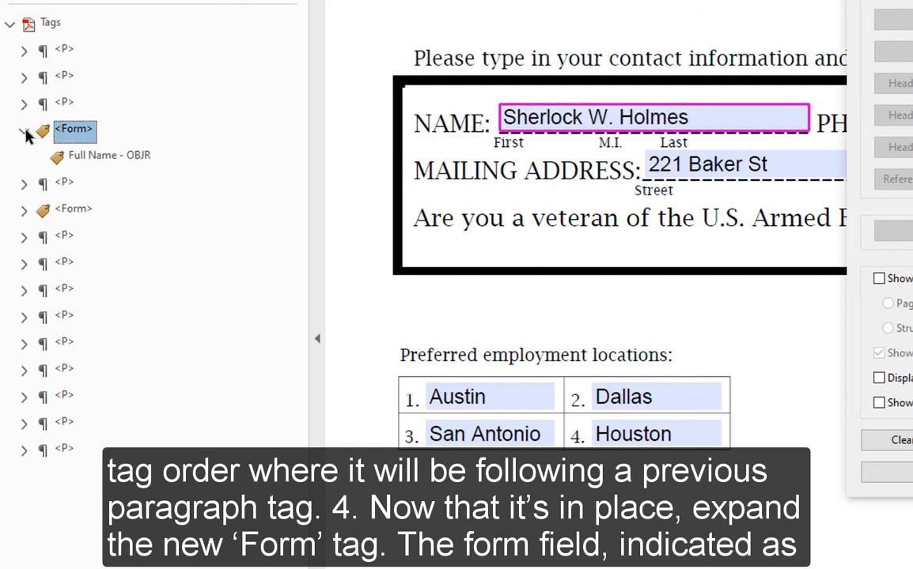
left_click(139, 156)
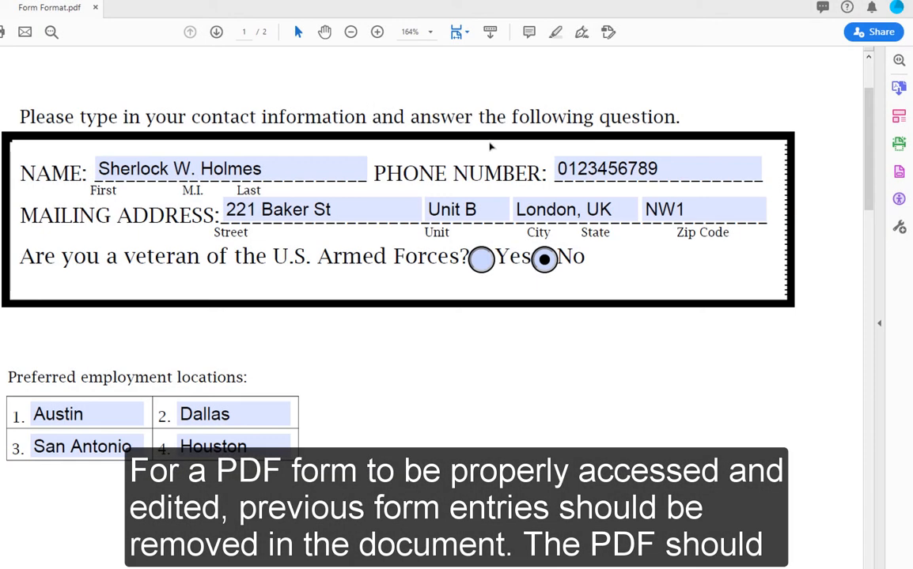
- Review the filled-in contact fields and clear all form entries with the Prepare Form tool's Clear Form command
left_click(355, 169)
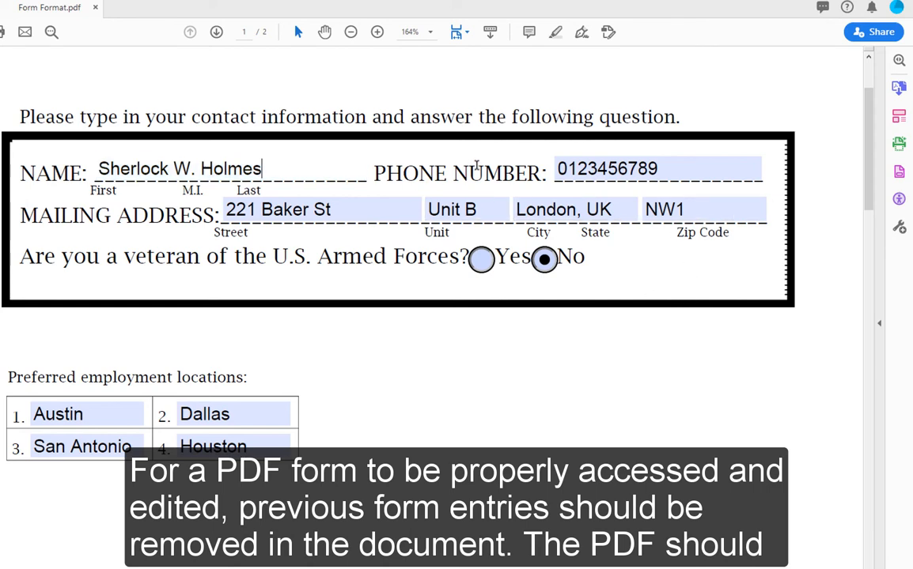
left_click(757, 172)
left_click(425, 213)
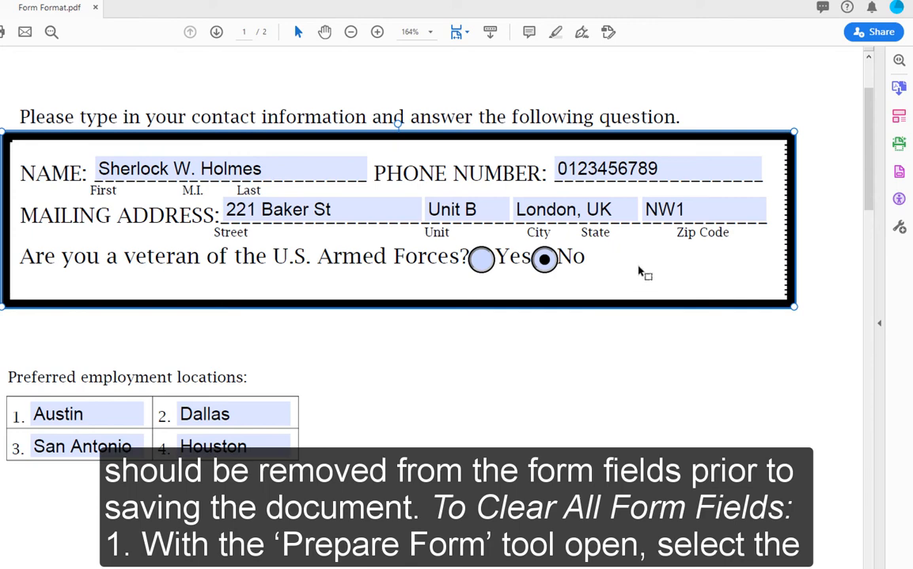
left_click(899, 172)
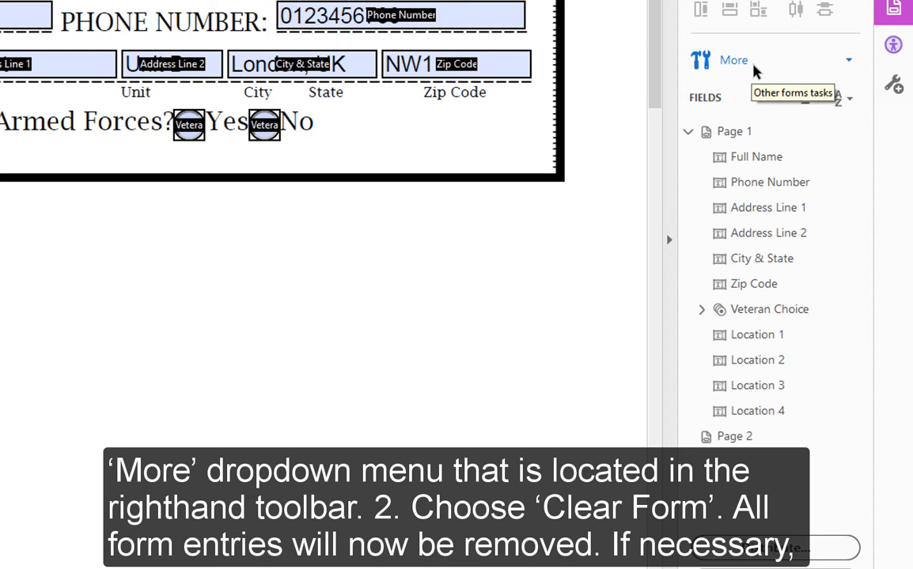
left_click(754, 71)
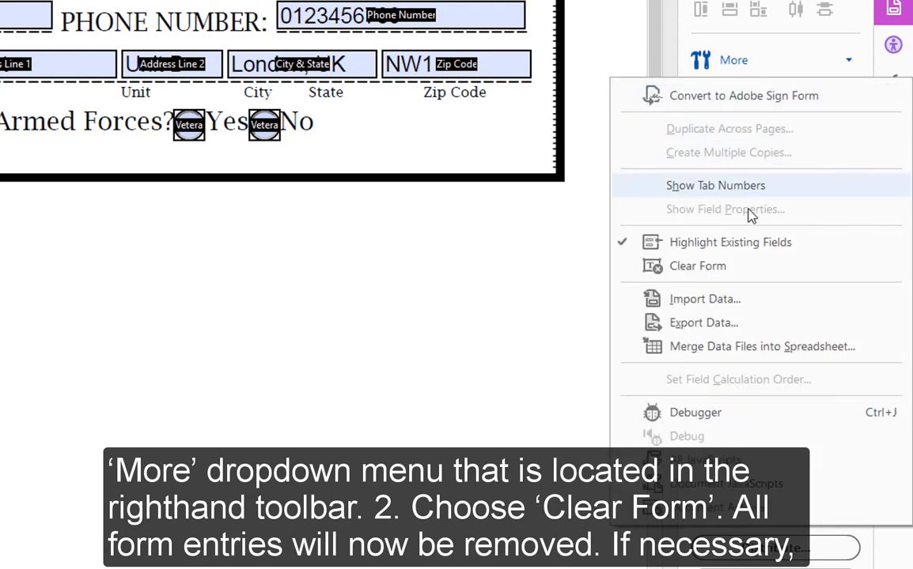
left_click(773, 273)
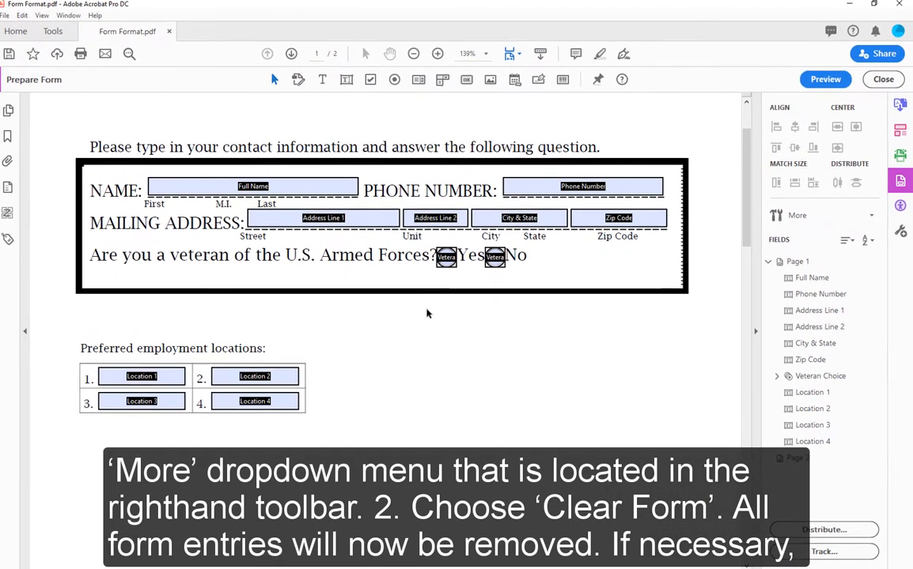
- Close the Prepare Form tool and choose No as the preset answer to the veteran question
left_click(879, 83)
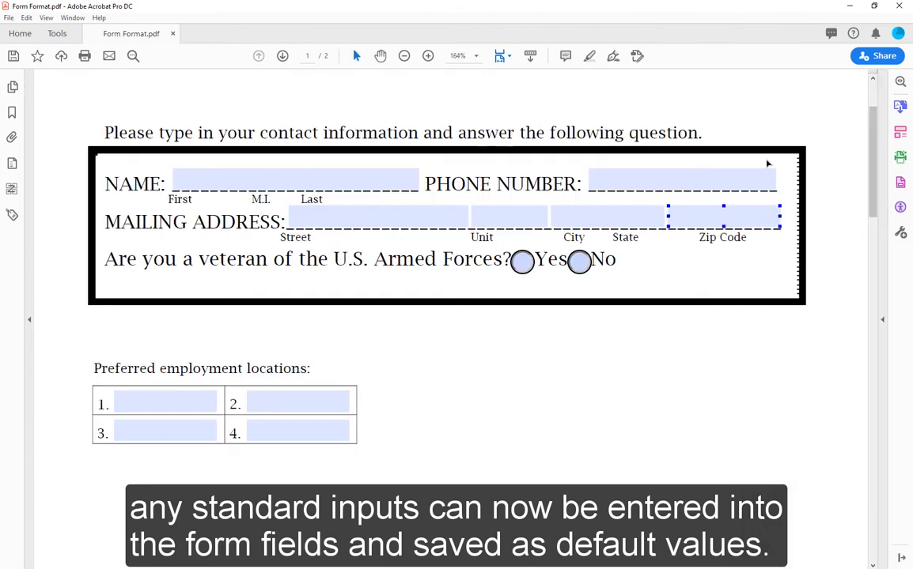
left_click(579, 264)
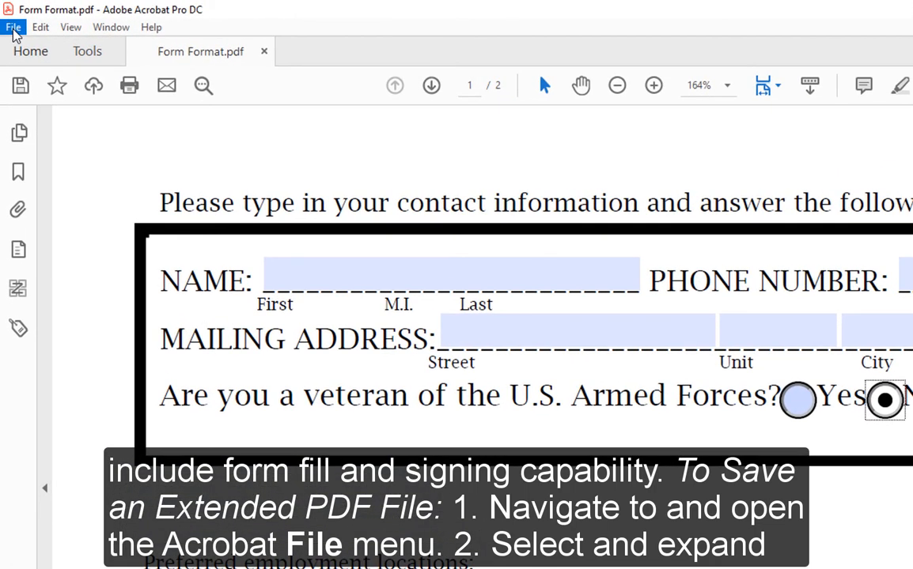
- Save the form in the PDF Remediation folder as a Reader Extended PDF with more tools enabled, including form fill-in and save
left_click(13, 28)
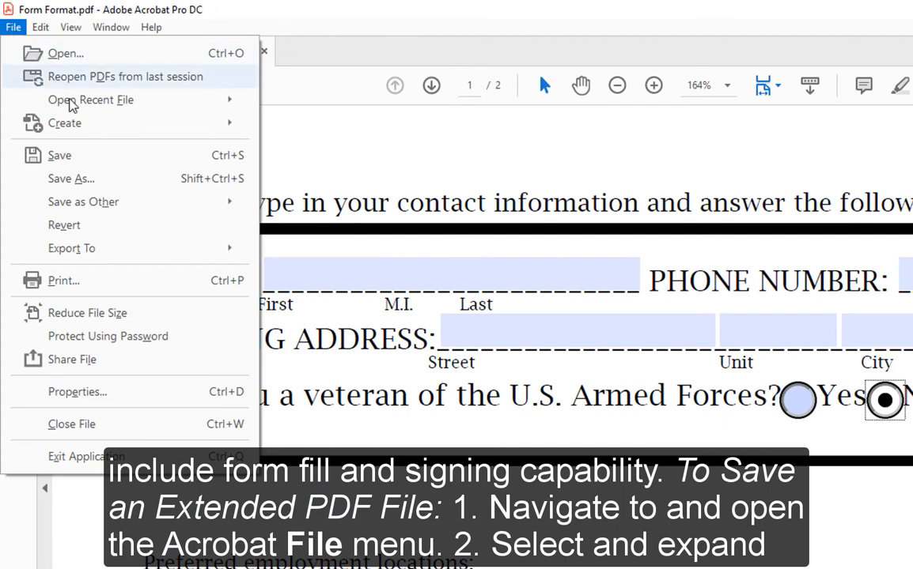
mouse_move(83, 203)
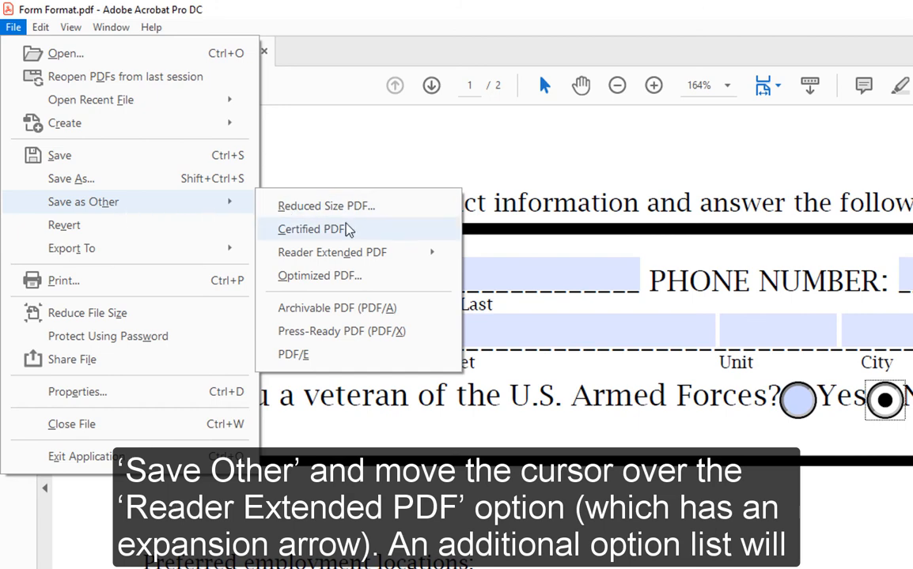
mouse_move(384, 254)
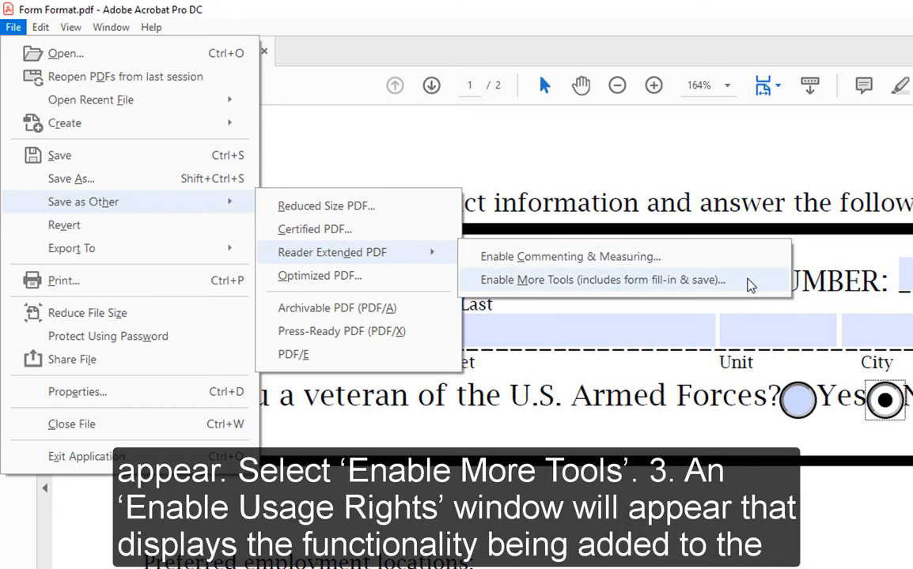
left_click(750, 286)
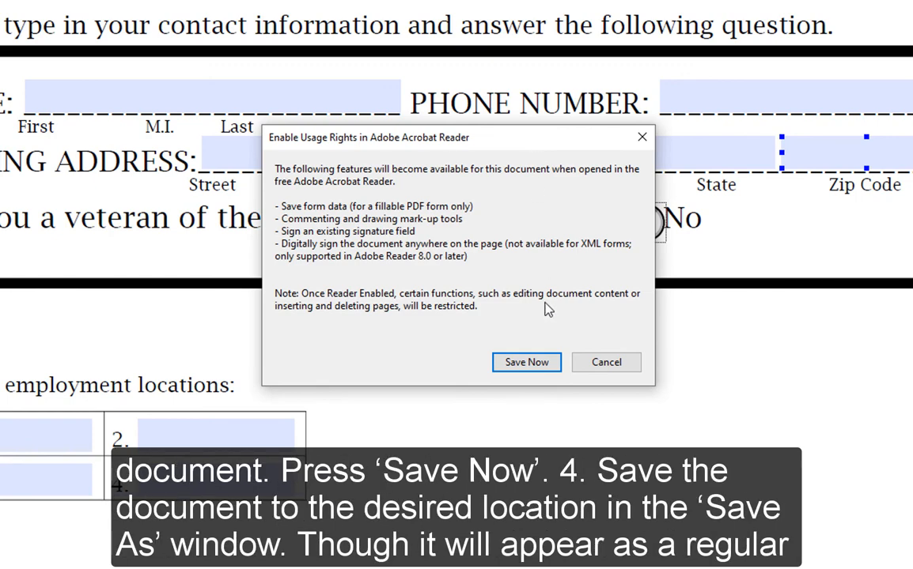
left_click(534, 365)
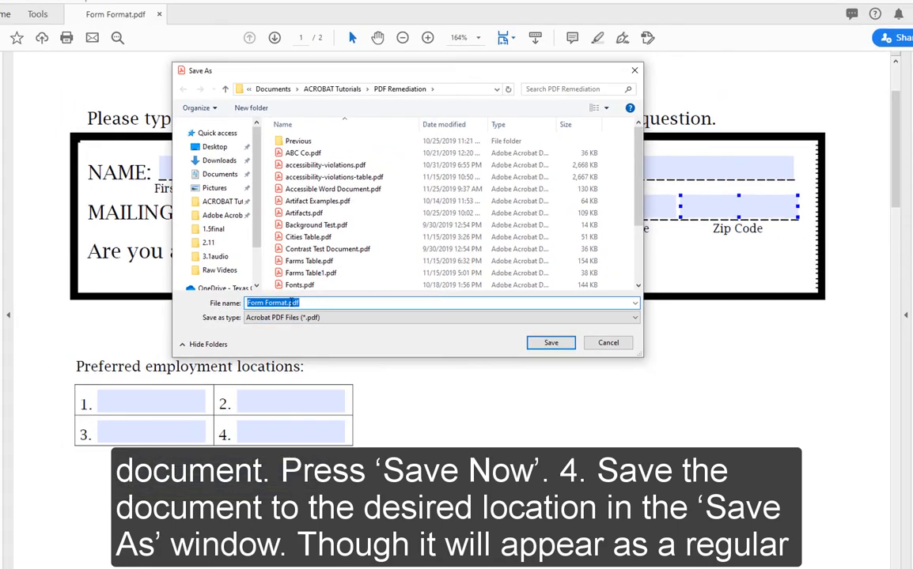
left_click(287, 303)
type("1")
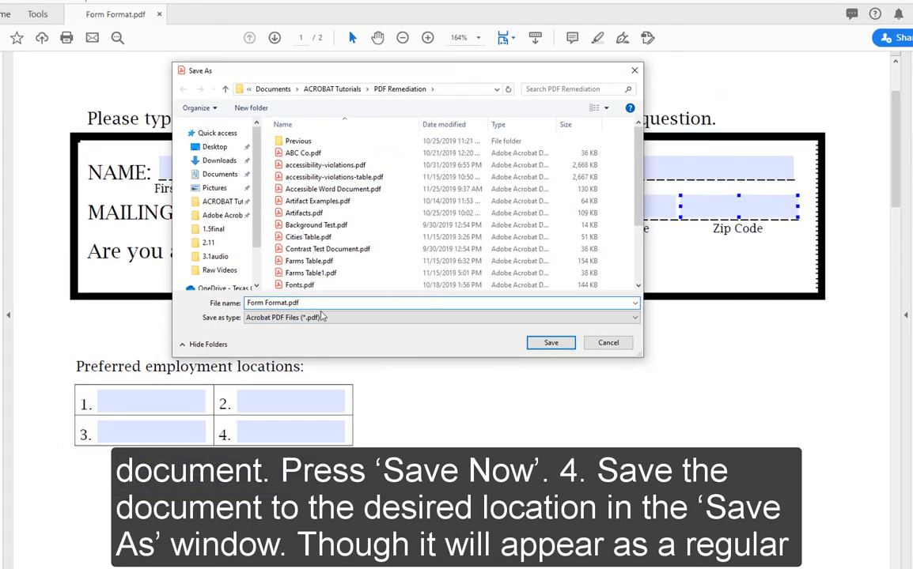
left_click(551, 343)
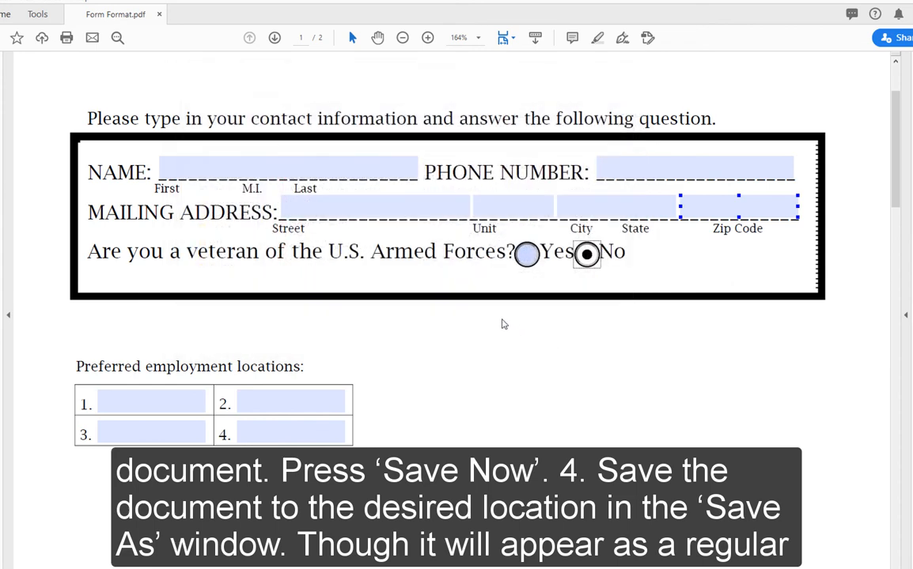